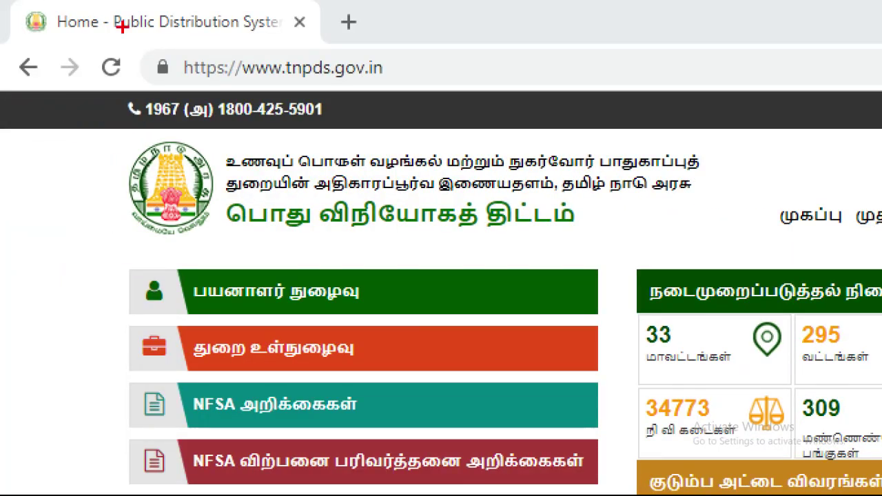
# - Choose 'மின்னணு அட்டை விண்ணப்பிக்க' for a new smart card application and scroll to its form fields
pyautogui.moveTo(59, 23); pyautogui.dragTo(84, 16)
pyautogui.moveTo(166, 31)
pyautogui.mouseDown()
pyautogui.moveTo(414, 79)
pyautogui.moveTo(241, 124)
pyautogui.moveTo(159, 25)
pyautogui.moveTo(172, 21)
pyautogui.mouseUp()
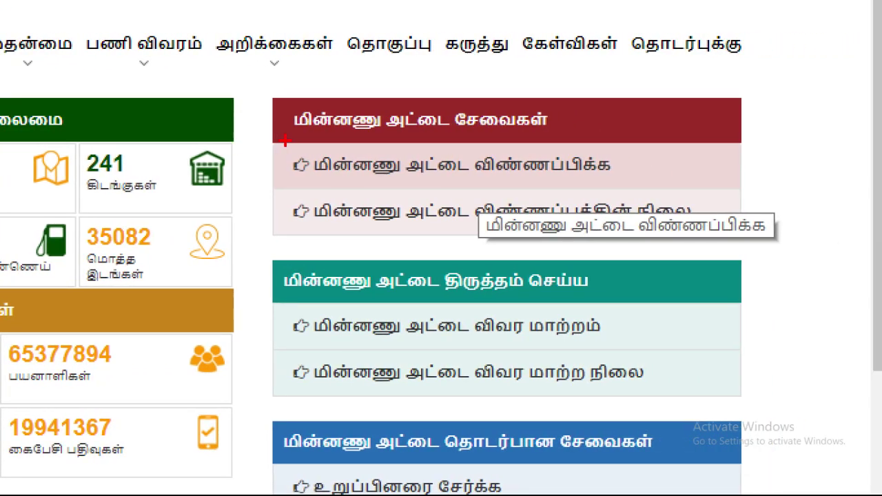
pyautogui.moveTo(285, 140)
pyautogui.mouseDown()
pyautogui.moveTo(630, 163)
pyautogui.moveTo(427, 190)
pyautogui.moveTo(305, 171)
pyautogui.moveTo(284, 144)
pyautogui.mouseUp()
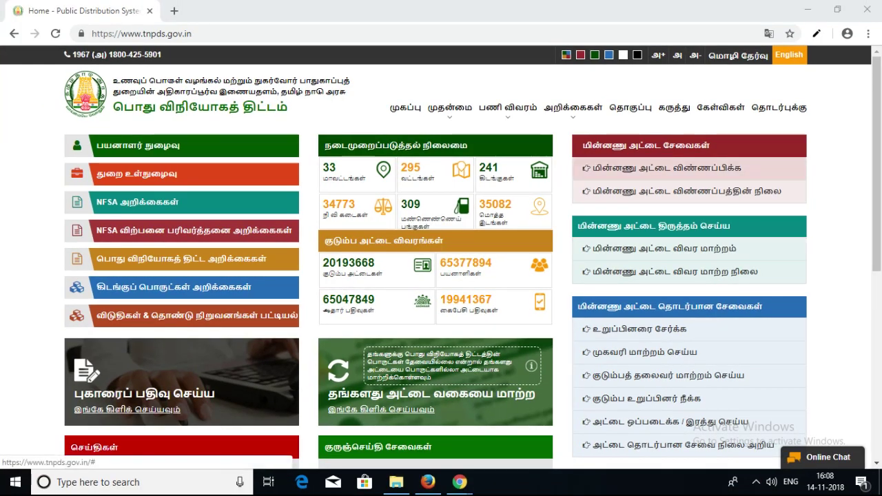
pyautogui.click(685, 168)
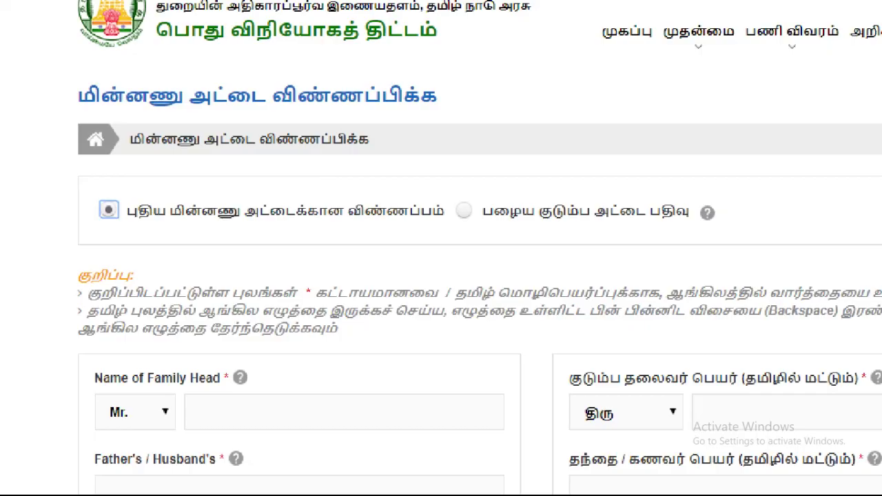
pyautogui.moveTo(134, 157)
pyautogui.mouseDown()
pyautogui.moveTo(146, 234)
pyautogui.moveTo(200, 207)
pyautogui.moveTo(128, 195)
pyautogui.mouseUp()
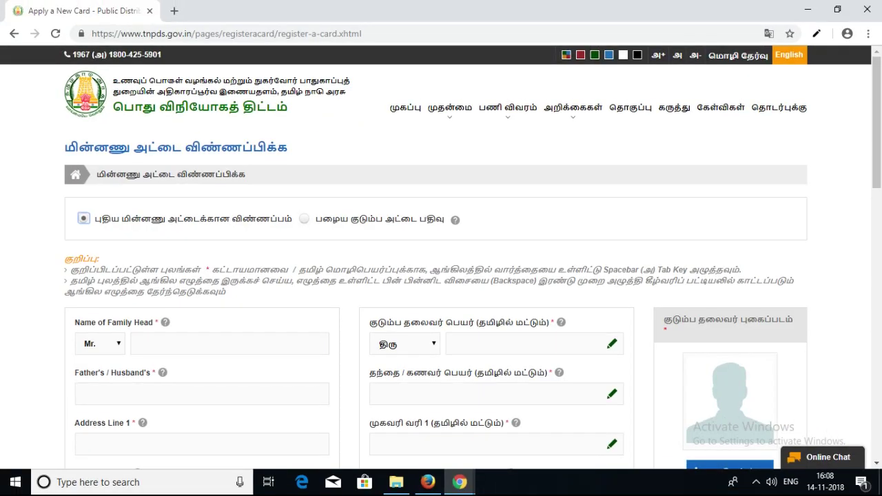
pyautogui.scroll(-2, 441, 258)
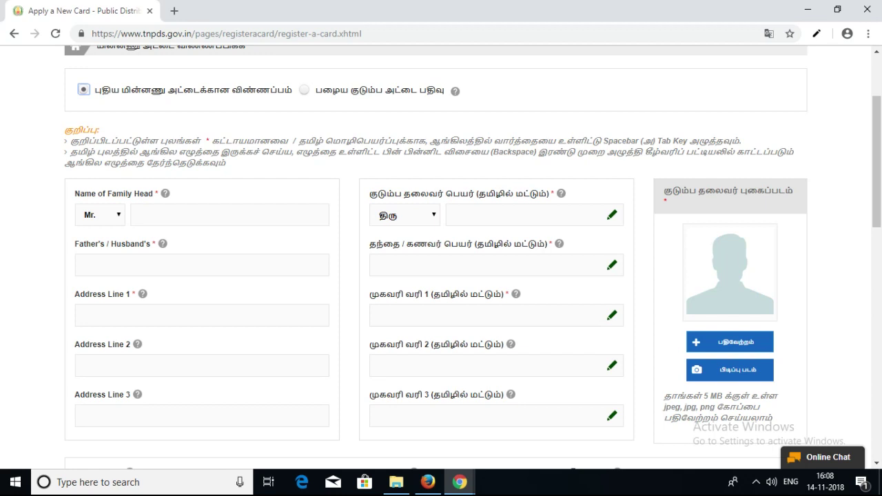
# - Keep the title Mr. and enter TAMIL as the family head's English name
pyautogui.click(207, 214)
pyautogui.click(100, 215)
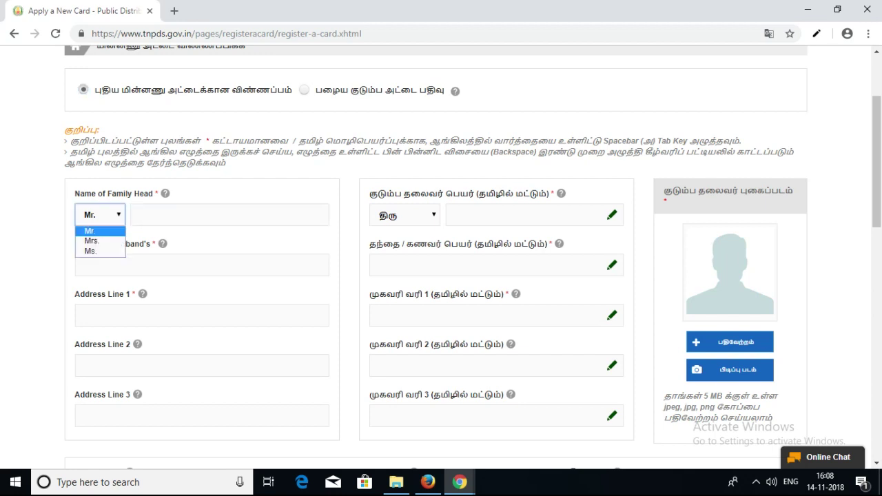
pyautogui.press('Return')
pyautogui.click(230, 214)
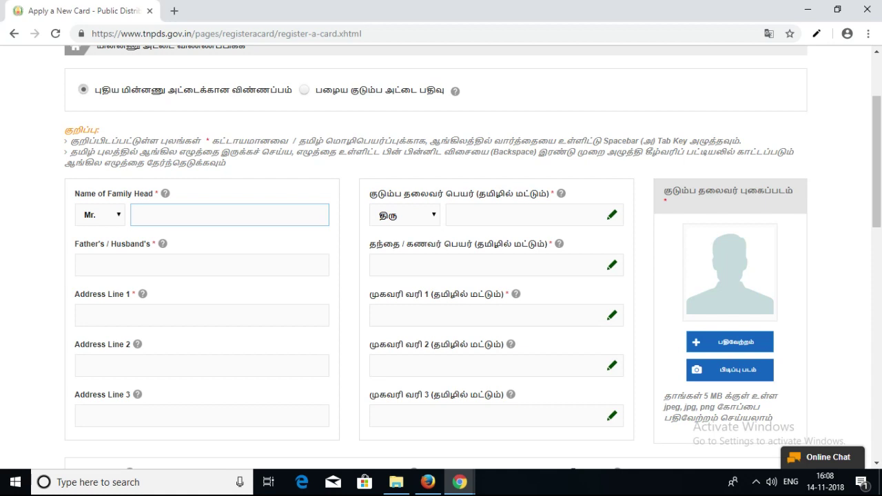
pyautogui.write('TAMIL')
pyautogui.press('Tab')
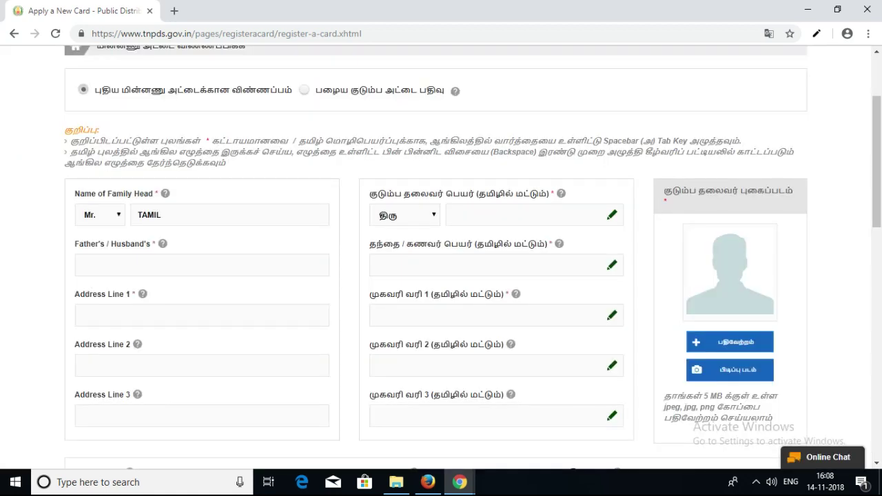
# - Handwrite தமிழ் into the Tamil family-head name field using Tamil handwriting input
pyautogui.click(524, 214)
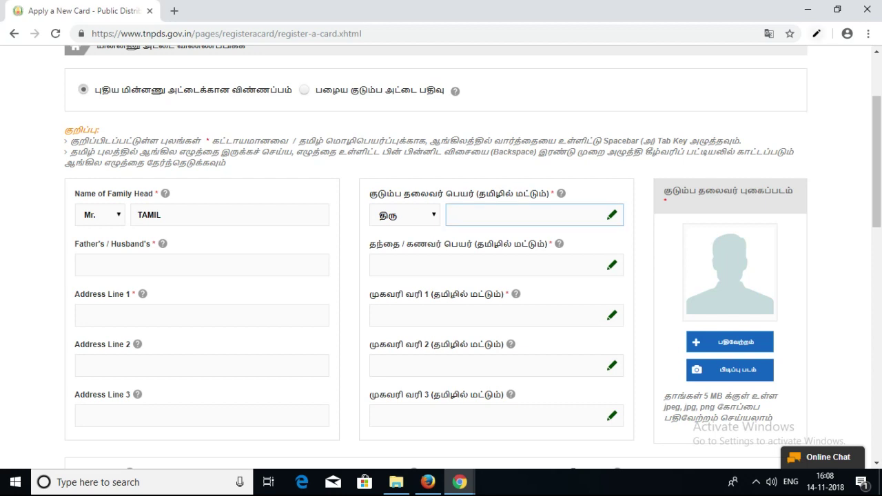
pyautogui.click(817, 33)
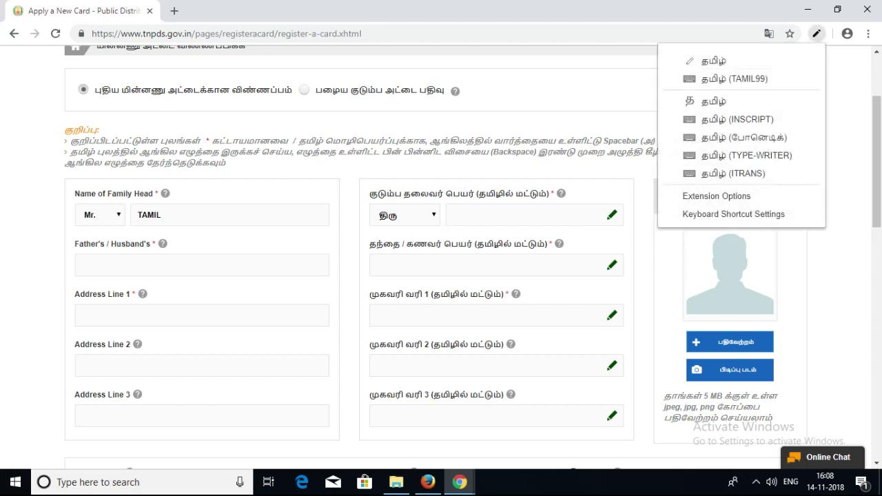
pyautogui.press('Return')
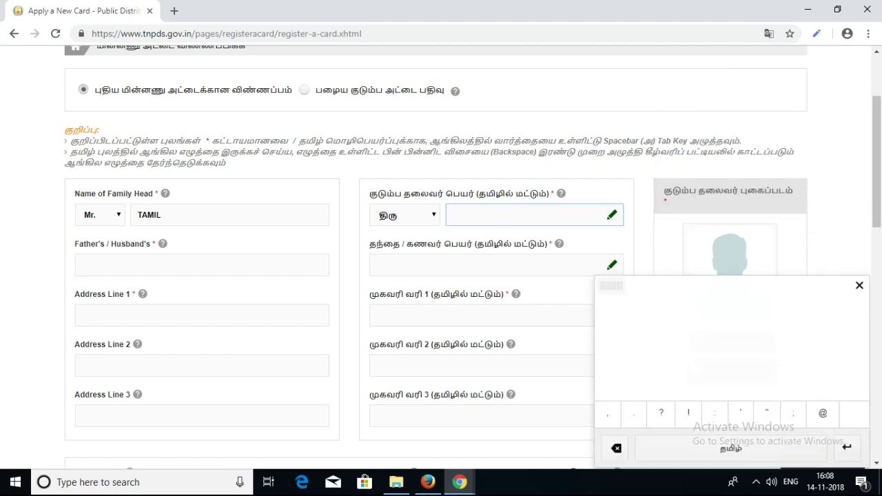
pyautogui.moveTo(649, 322)
pyautogui.mouseDown()
pyautogui.moveTo(637, 354)
pyautogui.moveTo(663, 345)
pyautogui.moveTo(648, 397)
pyautogui.mouseUp()
pyautogui.moveTo(674, 360)
pyautogui.mouseDown()
pyautogui.moveTo(715, 357)
pyautogui.moveTo(697, 306)
pyautogui.moveTo(730, 335)
pyautogui.mouseUp()
pyautogui.moveTo(748, 320)
pyautogui.mouseDown()
pyautogui.moveTo(739, 341)
pyautogui.moveTo(782, 368)
pyautogui.moveTo(777, 394)
pyautogui.mouseUp()
pyautogui.click(778, 325)
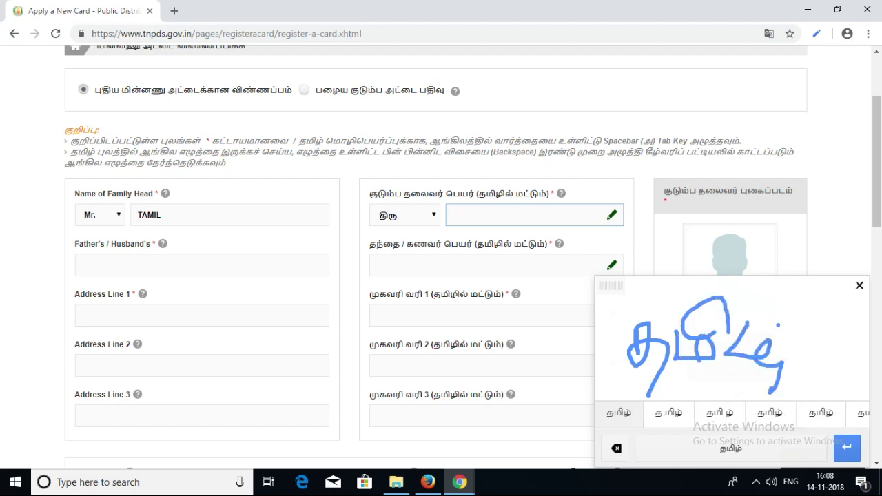
pyautogui.click(618, 412)
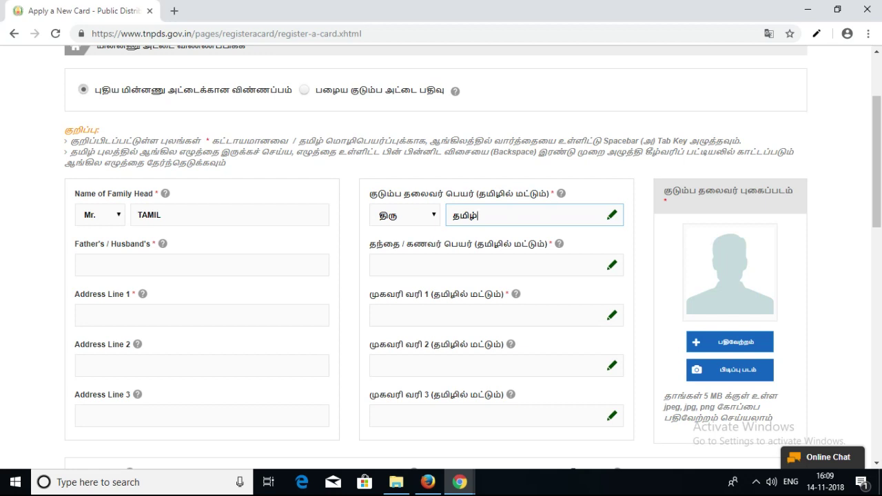
pyautogui.click(199, 265)
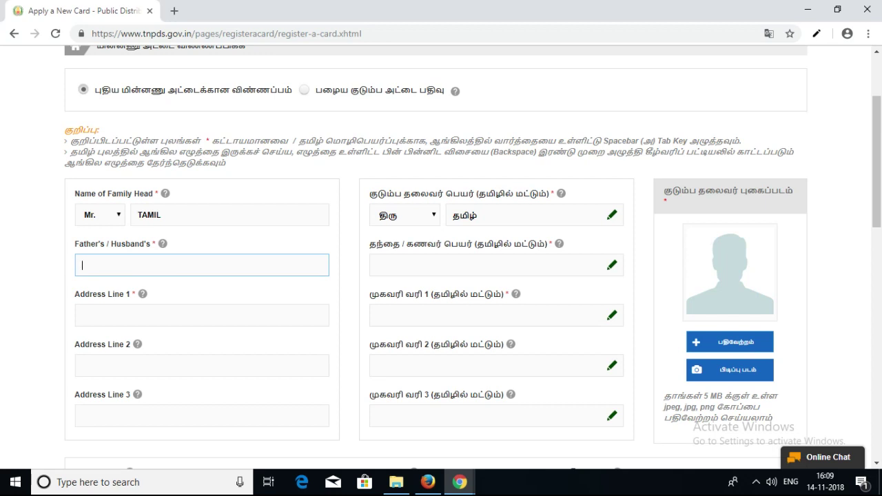
# - Enter TECH as the father's/husband's name
pyautogui.write('TECH')
pyautogui.press('Tab')
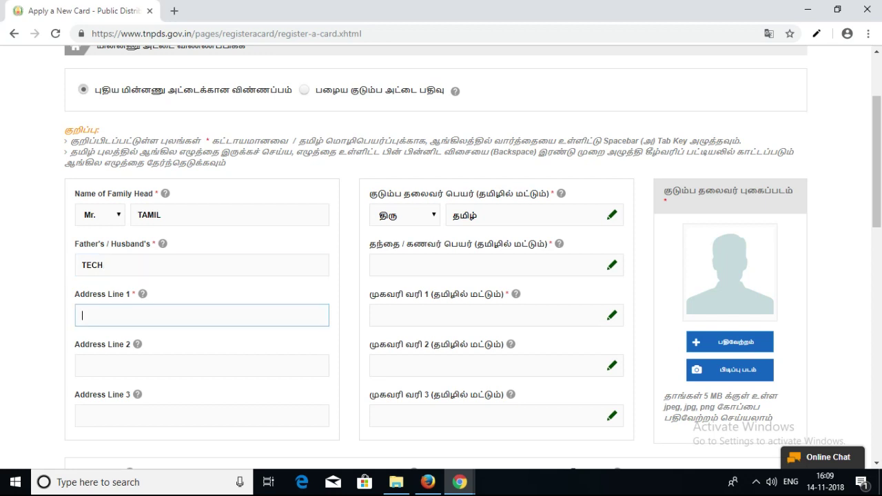
pyautogui.scroll(-1, 441, 255)
pyautogui.scroll(1, 441, 255)
# - Fill English address lines 1, 2 and 3 with MARTHANDAM
pyautogui.write('MARTHANDA')
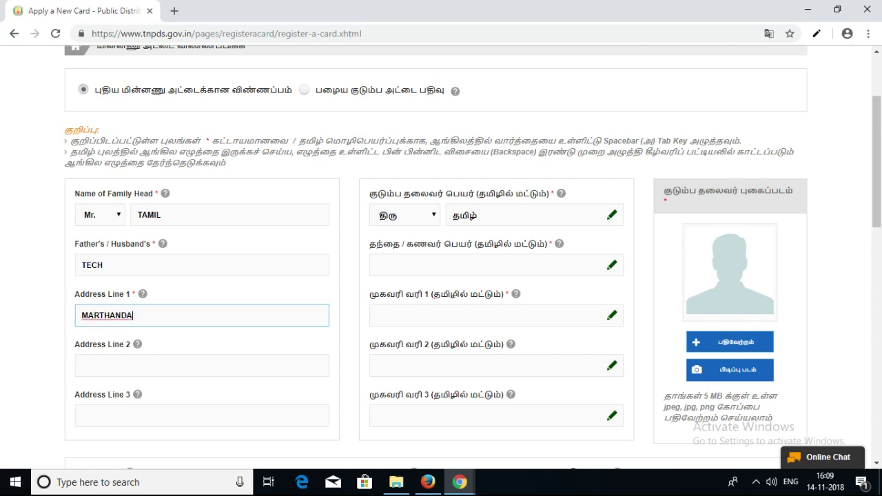
pyautogui.write('M')
pyautogui.click(202, 365)
pyautogui.write('MAR')
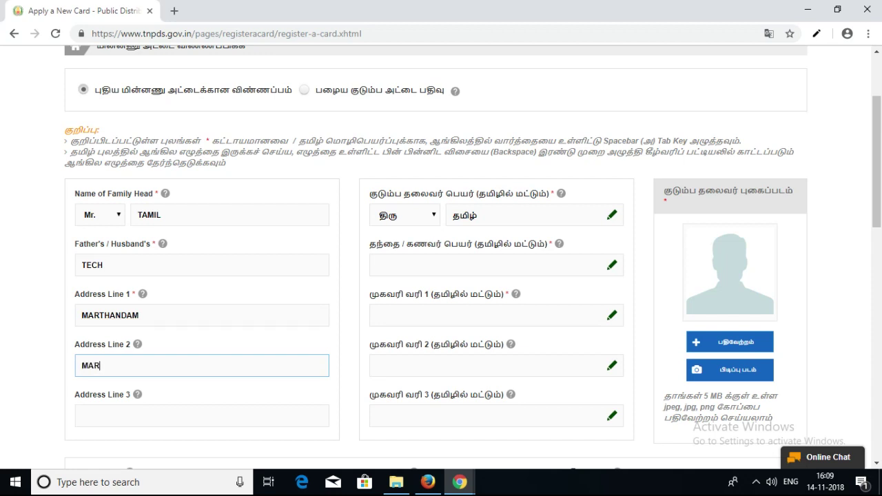
pyautogui.write('THANDAM')
pyautogui.press('Tab')
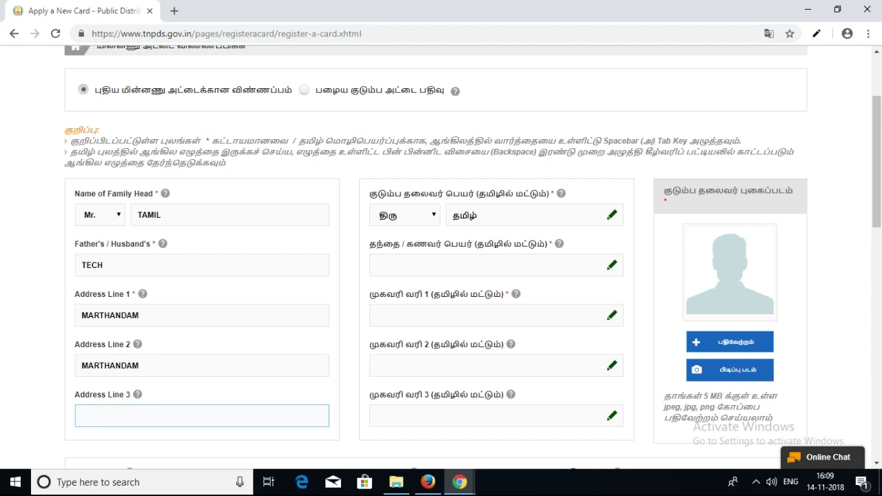
pyautogui.write('MARTHANDAM')
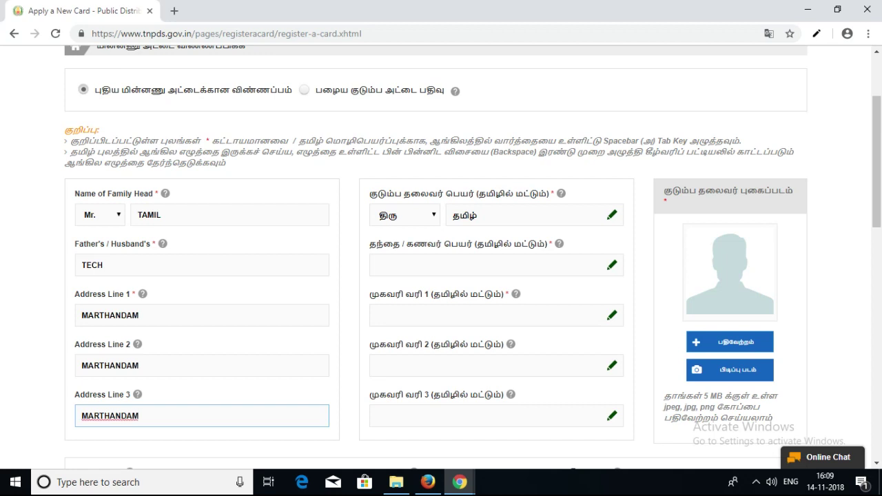
pyautogui.click(496, 265)
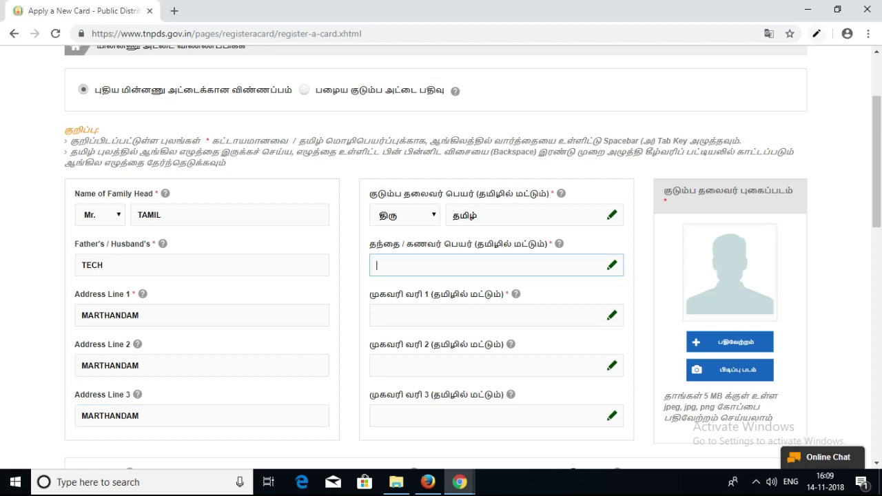
# - Handwrite டெக் into the Tamil father's/husband's name field
pyautogui.click(816, 33)
pyautogui.click(713, 61)
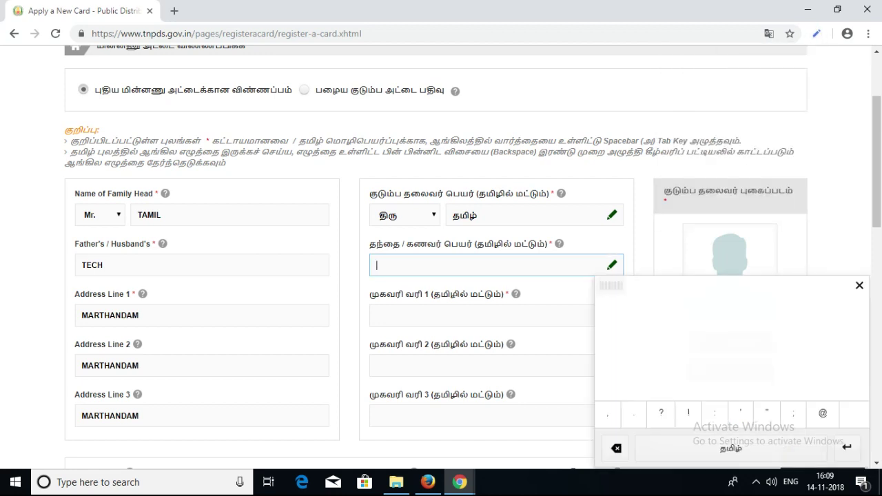
pyautogui.moveTo(622, 342)
pyautogui.mouseDown()
pyautogui.moveTo(644, 324)
pyautogui.moveTo(645, 344)
pyautogui.moveTo(678, 343)
pyautogui.mouseUp()
pyautogui.moveTo(689, 310)
pyautogui.mouseDown()
pyautogui.moveTo(703, 337)
pyautogui.moveTo(730, 335)
pyautogui.mouseUp()
pyautogui.click(613, 412)
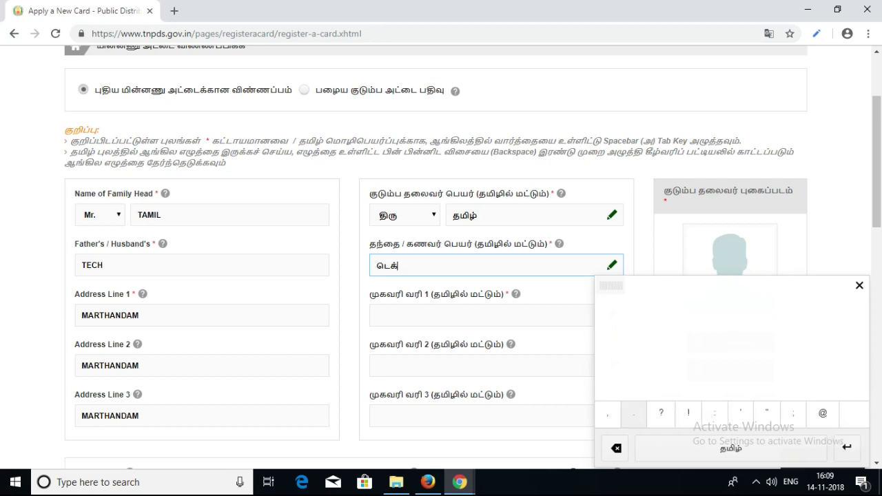
# - Handwrite மார்த்தாண்டம் into Tamil address line 1
pyautogui.click(413, 315)
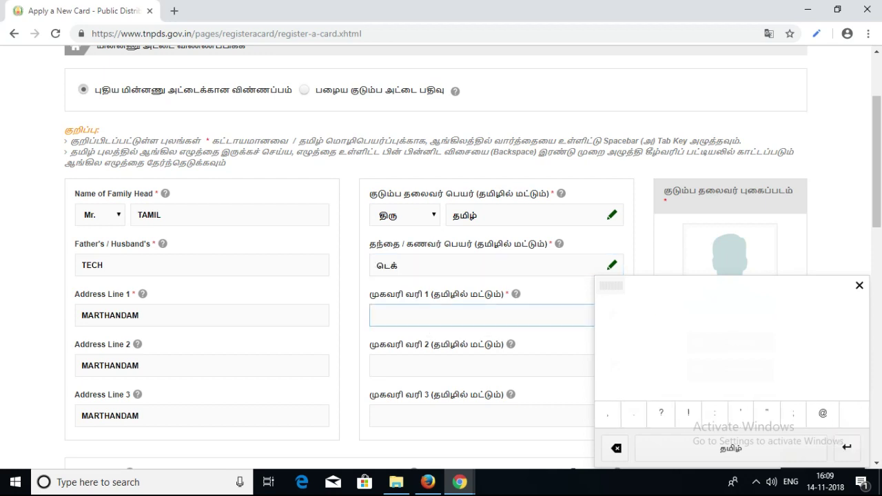
pyautogui.moveTo(626, 328)
pyautogui.mouseDown()
pyautogui.moveTo(618, 361)
pyautogui.moveTo(650, 358)
pyautogui.moveTo(657, 342)
pyautogui.moveTo(669, 359)
pyautogui.moveTo(680, 346)
pyautogui.moveTo(714, 381)
pyautogui.mouseUp()
pyautogui.click(679, 324)
pyautogui.click(704, 325)
pyautogui.moveTo(710, 341)
pyautogui.mouseDown()
pyautogui.moveTo(726, 324)
pyautogui.moveTo(733, 358)
pyautogui.moveTo(756, 338)
pyautogui.moveTo(757, 350)
pyautogui.moveTo(787, 338)
pyautogui.moveTo(798, 347)
pyautogui.moveTo(835, 337)
pyautogui.mouseUp()
pyautogui.click(839, 314)
pyautogui.click(641, 413)
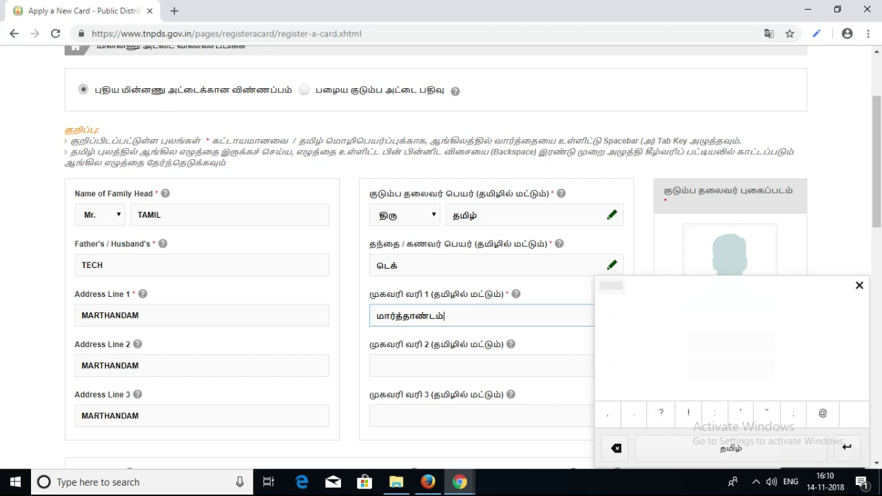
# - Copy மார்த்தாண்டம் and paste it into Tamil address lines 2 and 3
pyautogui.moveTo(444, 316); pyautogui.dragTo(377, 316)
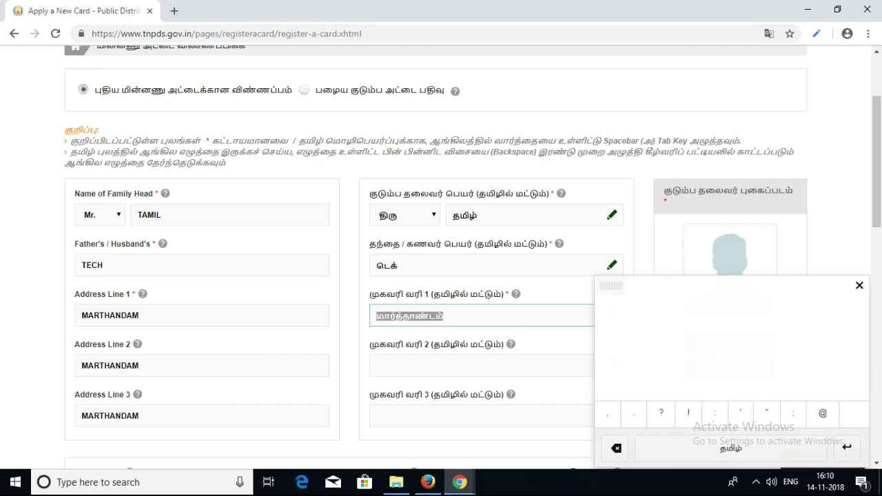
pyautogui.rightClick(391, 315)
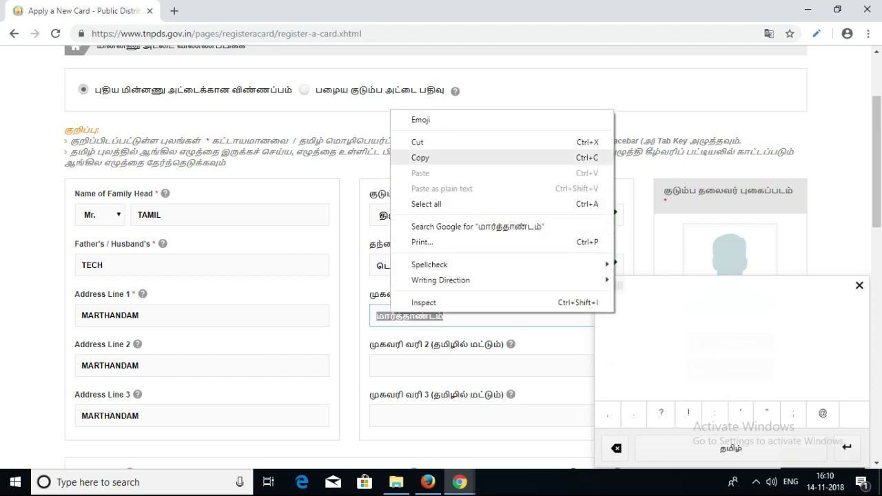
pyautogui.click(421, 158)
pyautogui.click(442, 366)
pyautogui.rightClick(442, 366)
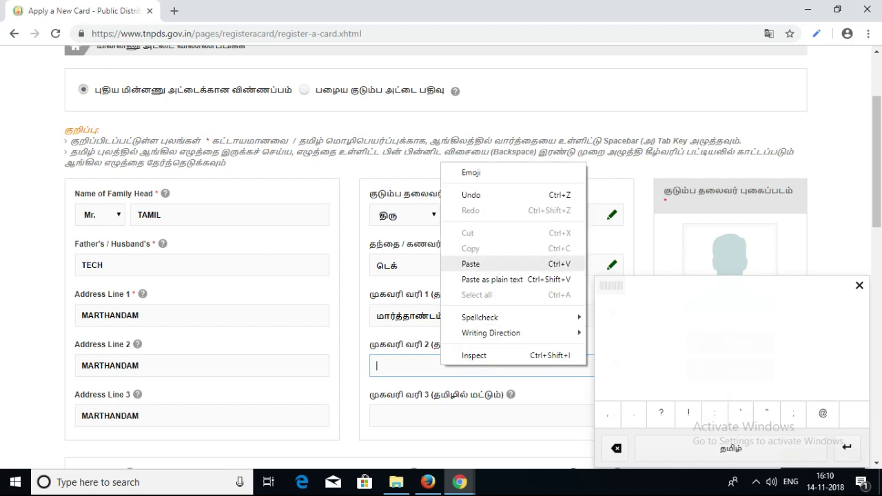
pyautogui.click(471, 263)
pyautogui.click(432, 415)
pyautogui.rightClick(432, 415)
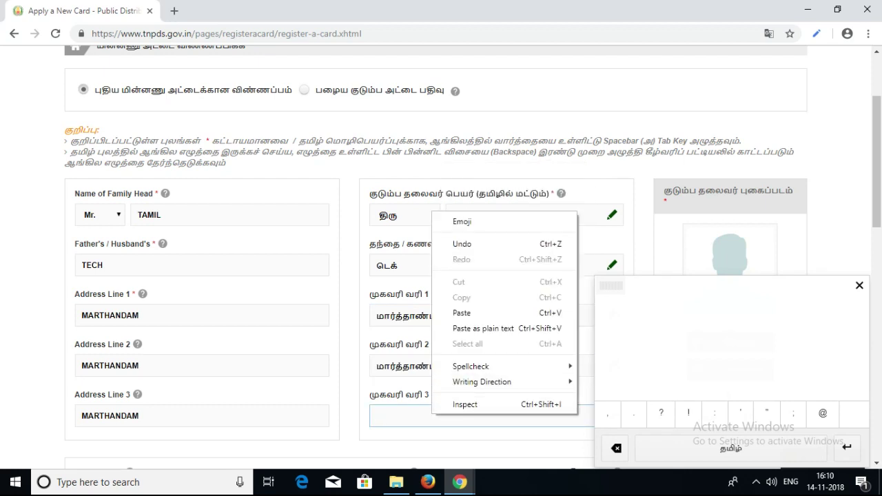
pyautogui.click(462, 312)
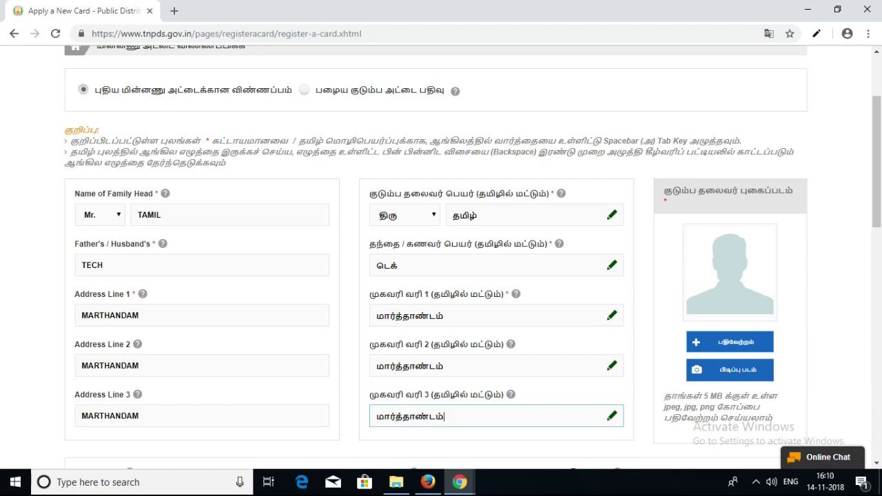
pyautogui.scroll(-1, 472, 258)
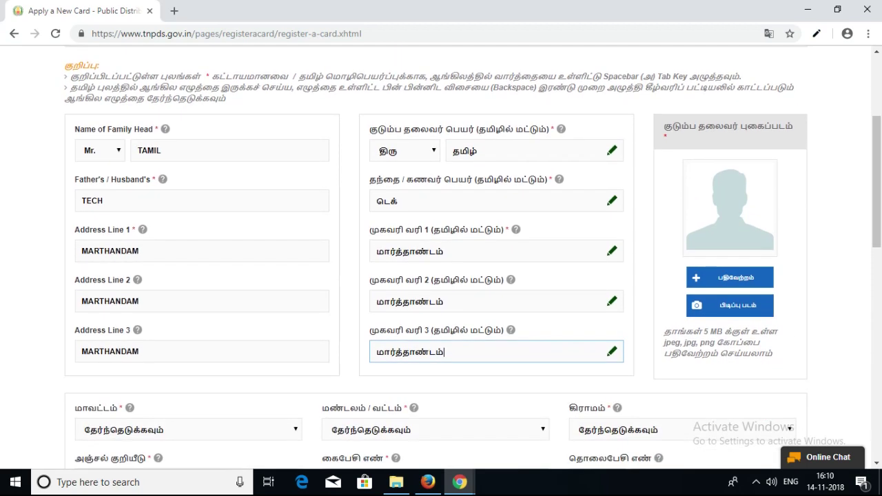
pyautogui.scroll(1, 473, 258)
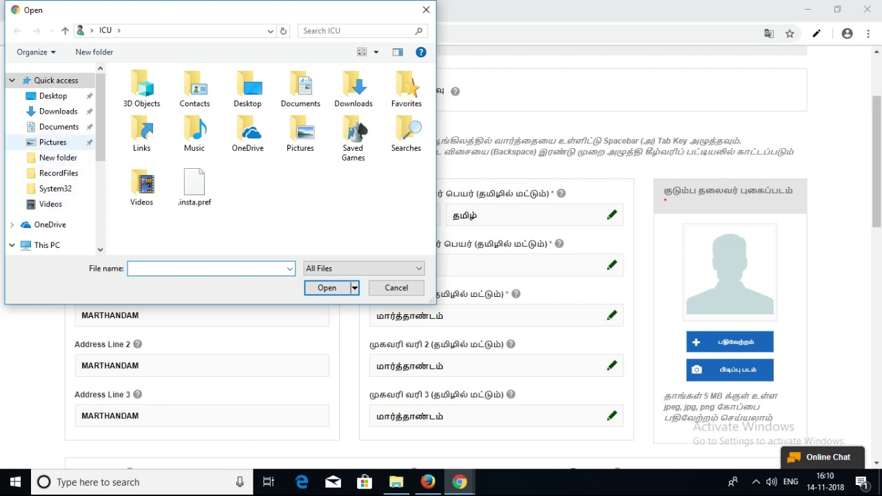
pyautogui.click(54, 142)
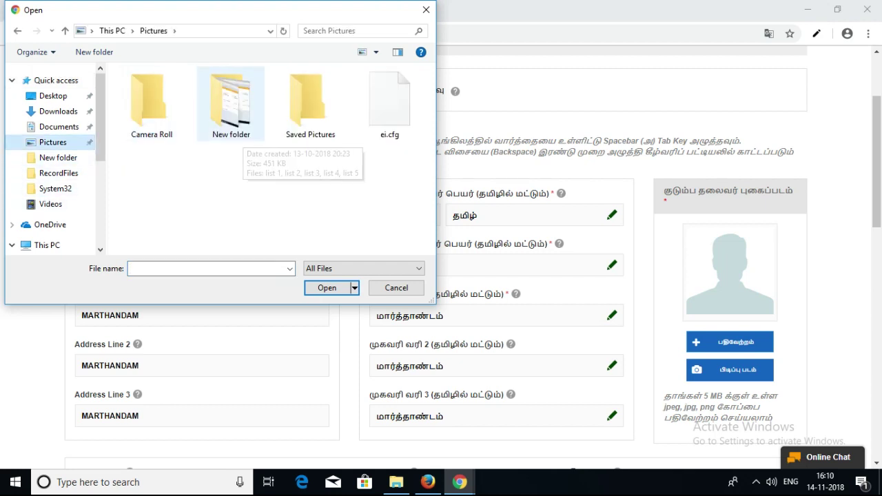
pyautogui.doubleClick(231, 104)
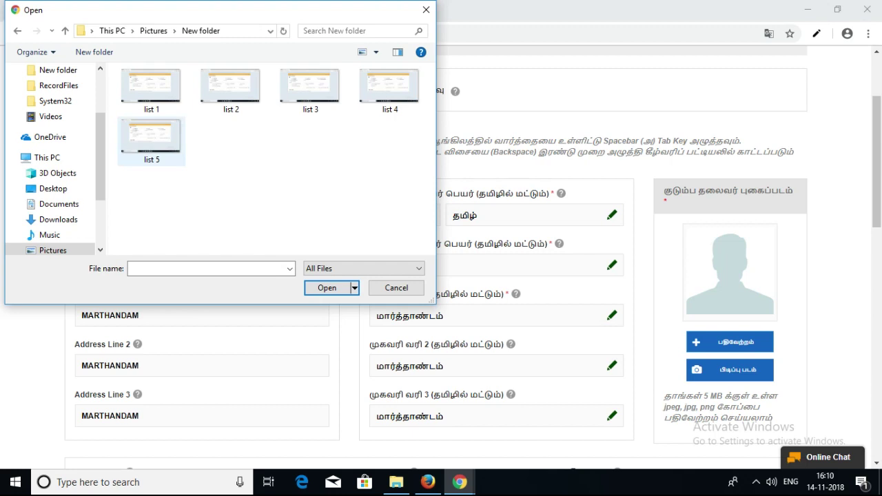
pyautogui.click(151, 137)
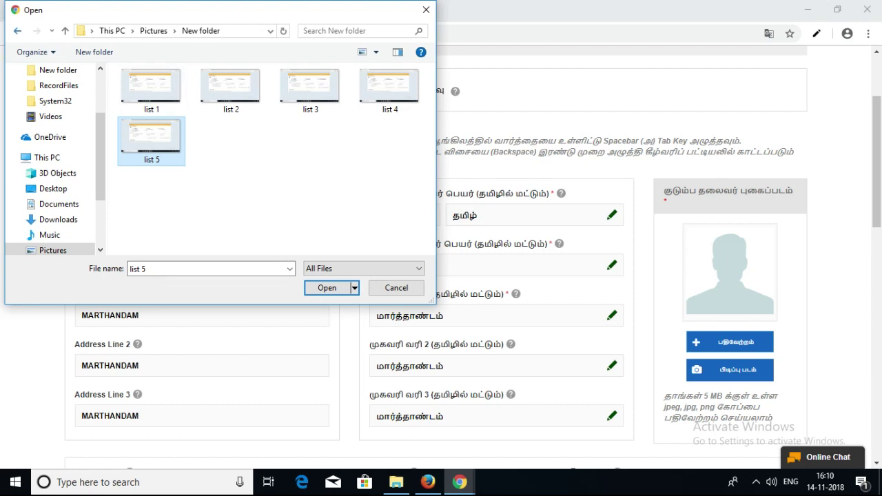
pyautogui.hotkey('alt', 'Up')
pyautogui.doubleClick(322, 98)
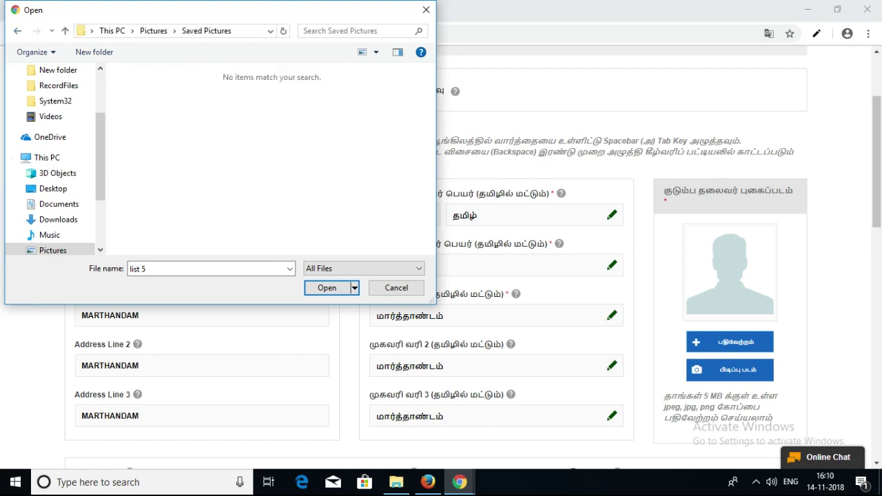
pyautogui.hotkey('alt', 'Up')
pyautogui.press('Left')
pyautogui.press('Left')
pyautogui.press('Return')
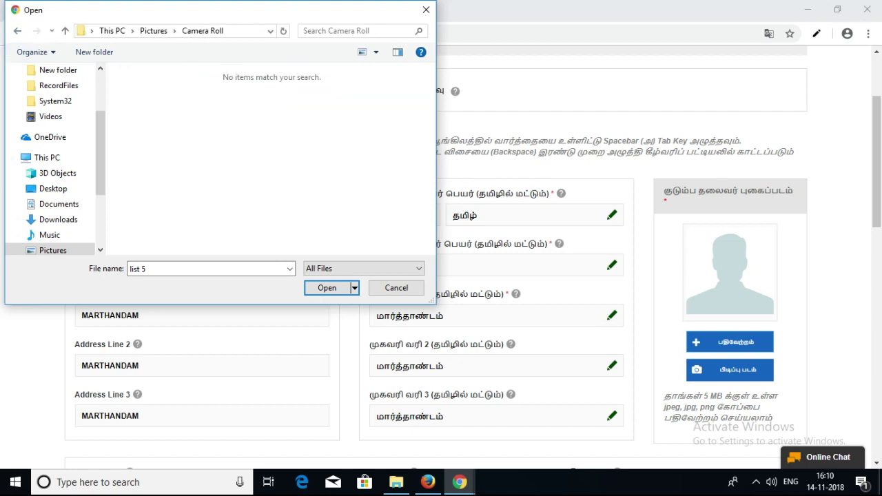
pyautogui.hotkey('alt', 'Up')
pyautogui.press('Right')
pyautogui.press('Return')
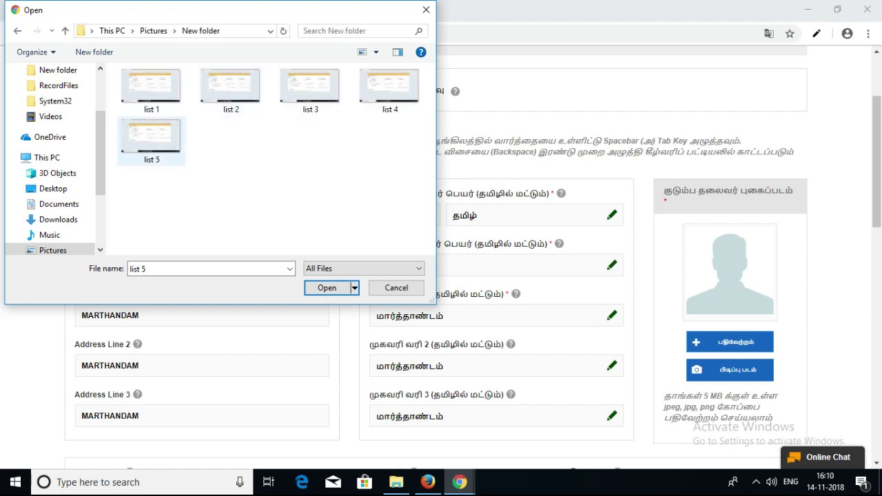
pyautogui.press('Return')
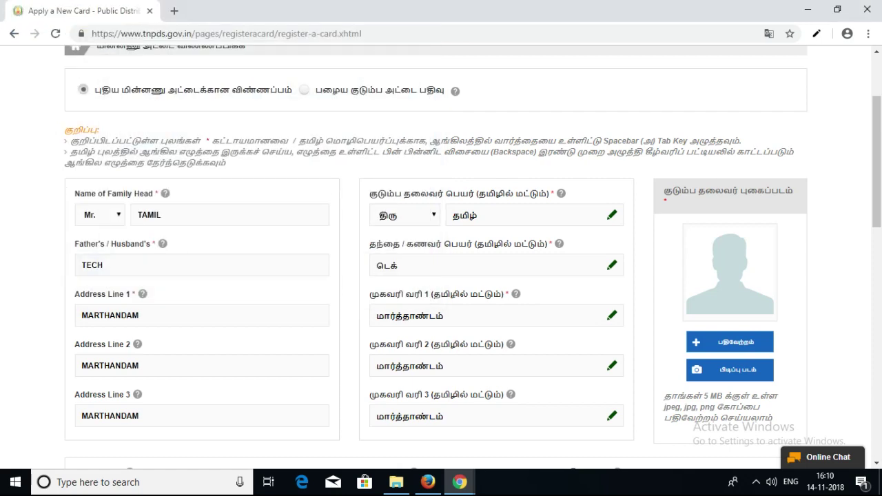
# - Select Kanyakumari from the மாவட்டம் district dropdown
pyautogui.scroll(-2, 441, 257)
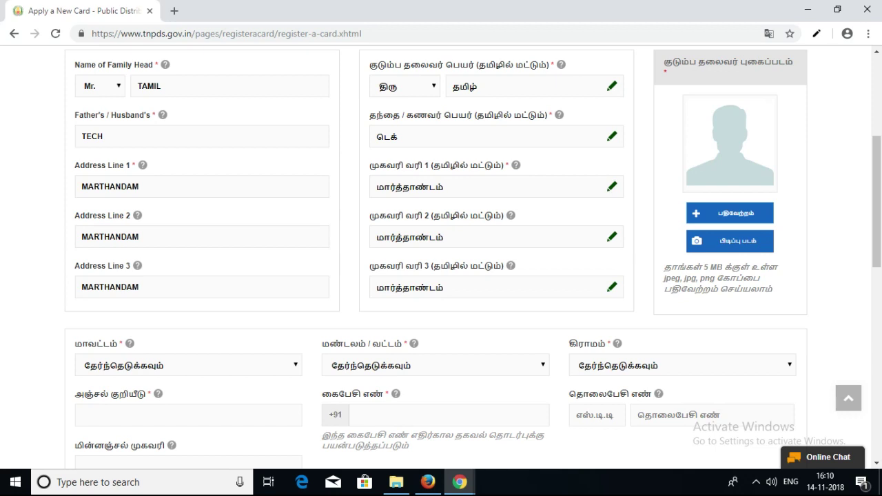
pyautogui.scroll(-1, 441, 259)
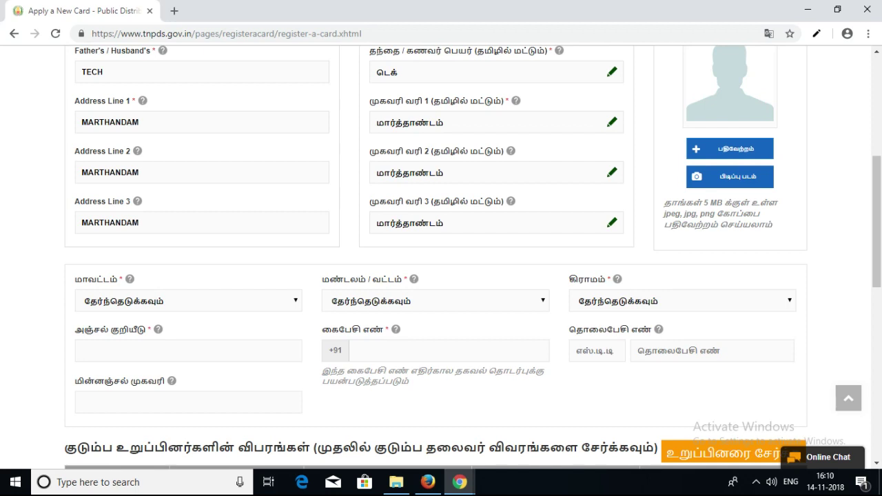
pyautogui.scroll(-1, 441, 257)
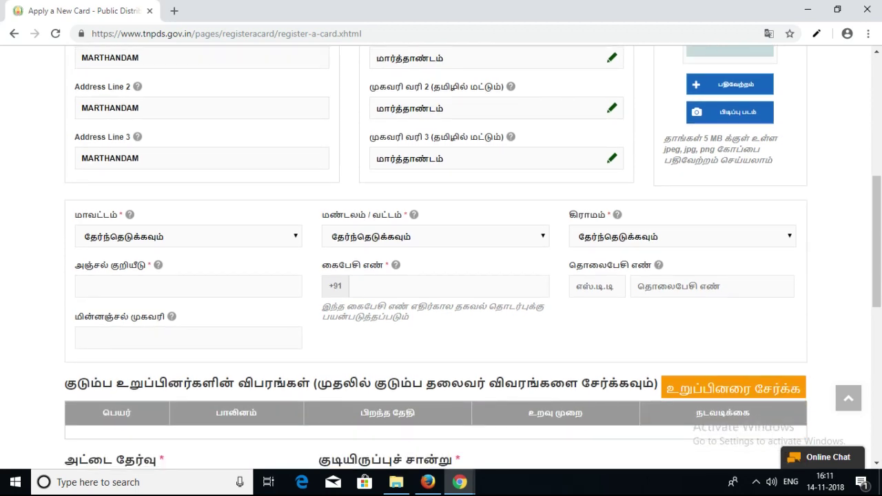
pyautogui.click(189, 237)
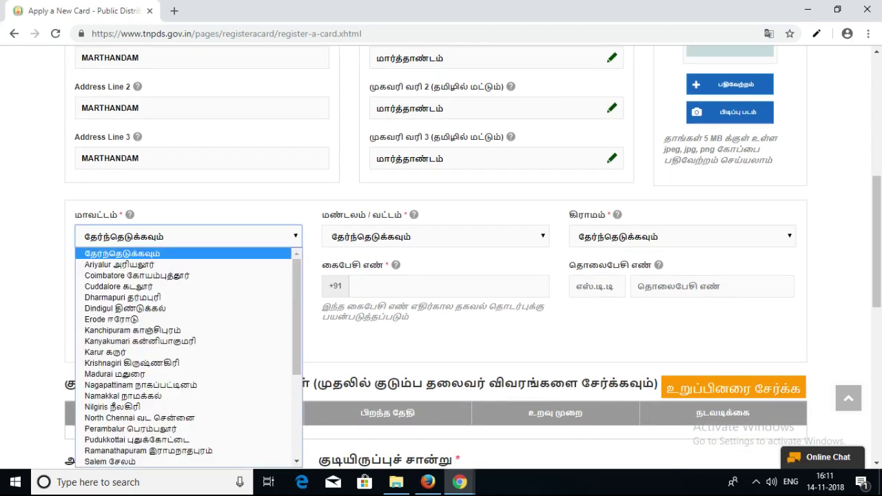
pyautogui.press('k')
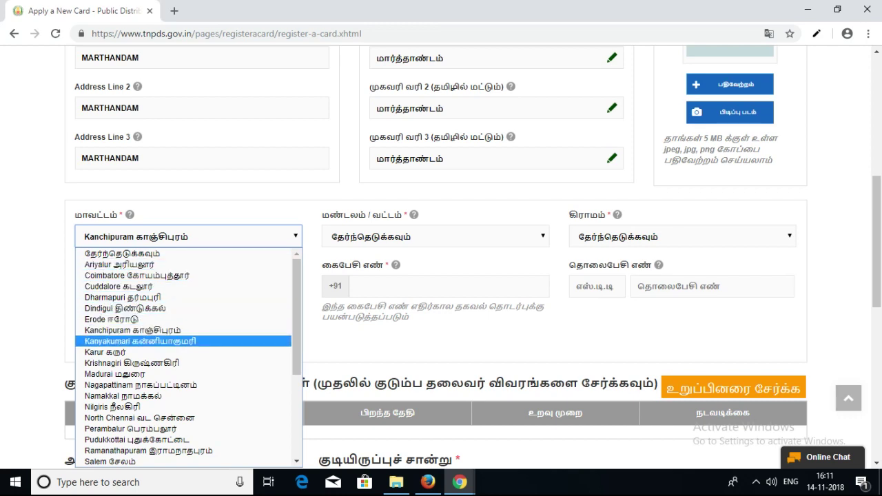
pyautogui.press('Return')
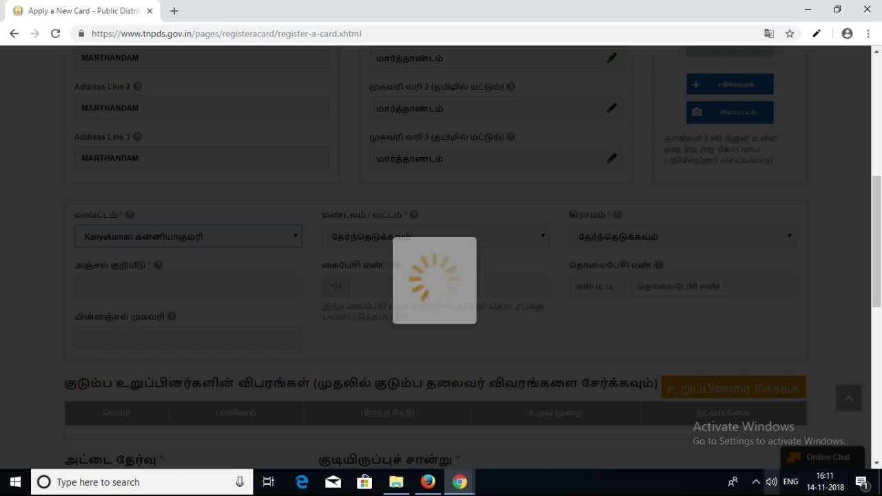
# - Show and hide the hidden system tray icons while the page loads
pyautogui.click(756, 481)
pyautogui.click(756, 482)
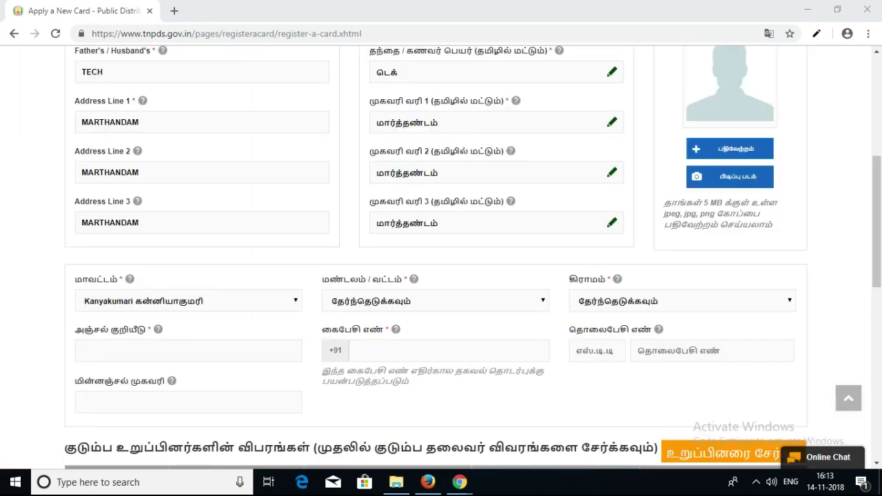
pyautogui.click(756, 481)
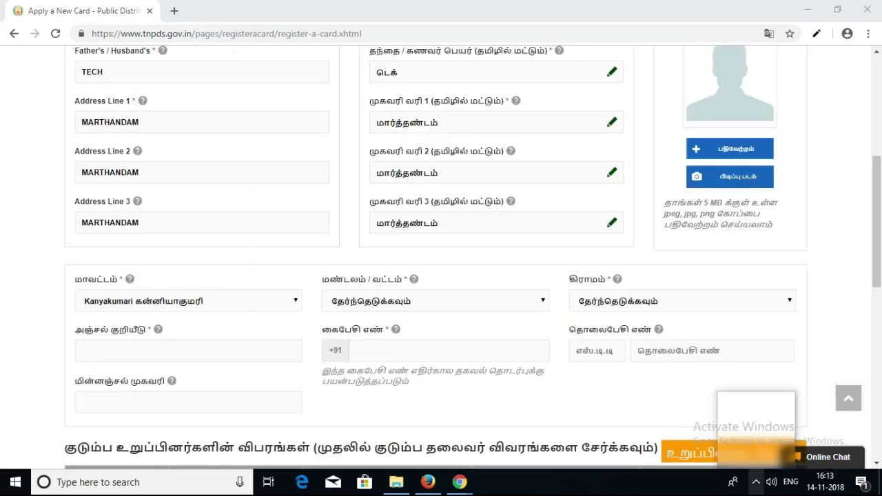
pyautogui.click(756, 482)
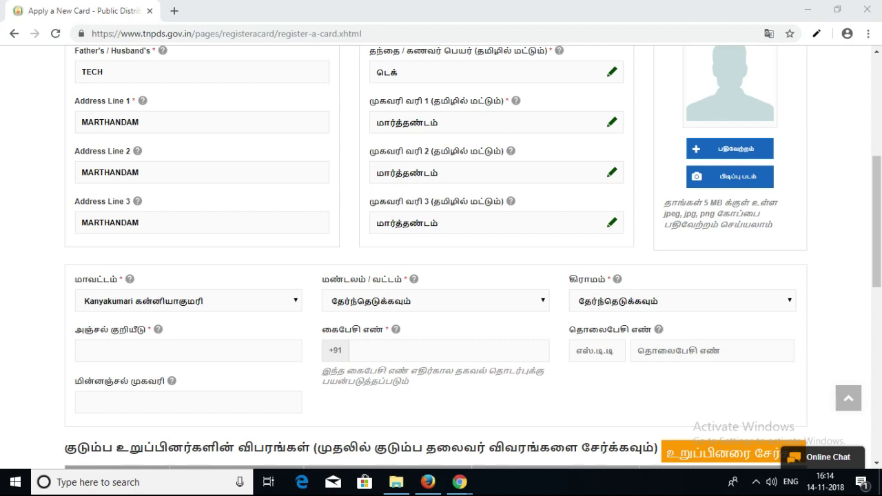
# - Set the taluk to Vilavancode and the village to Pacode
pyautogui.click(435, 300)
pyautogui.press('Down')
pyautogui.press('Down')
pyautogui.press('Down')
pyautogui.press('Down')
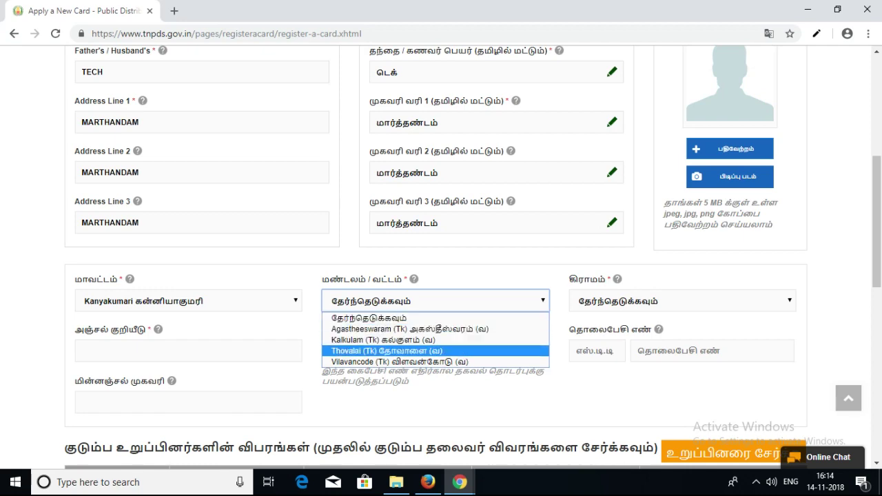
pyautogui.press('Return')
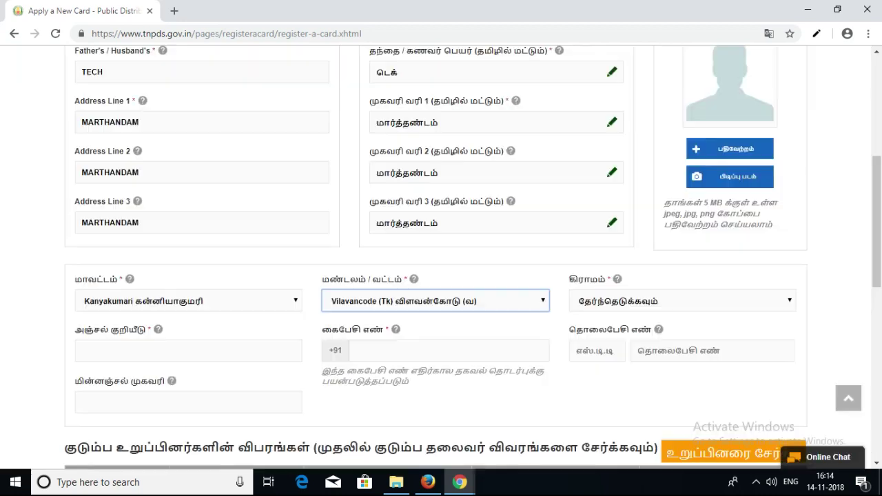
pyautogui.click(682, 300)
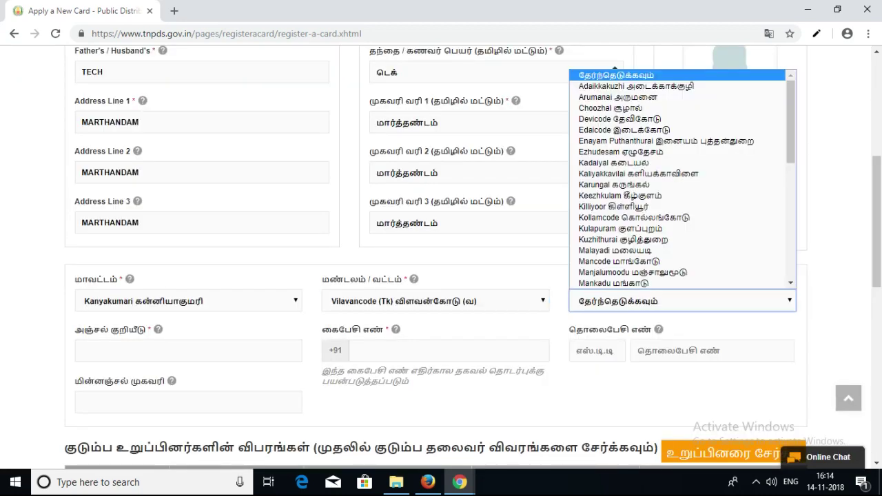
pyautogui.press('p')
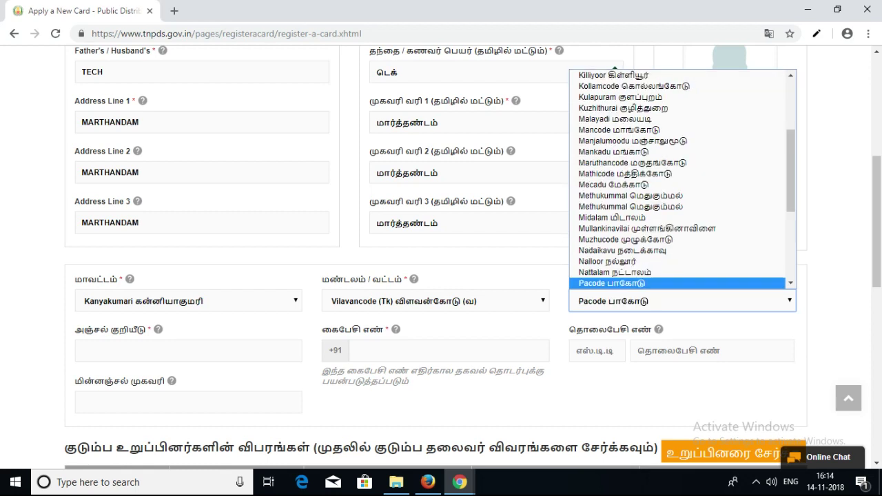
pyautogui.press('Return')
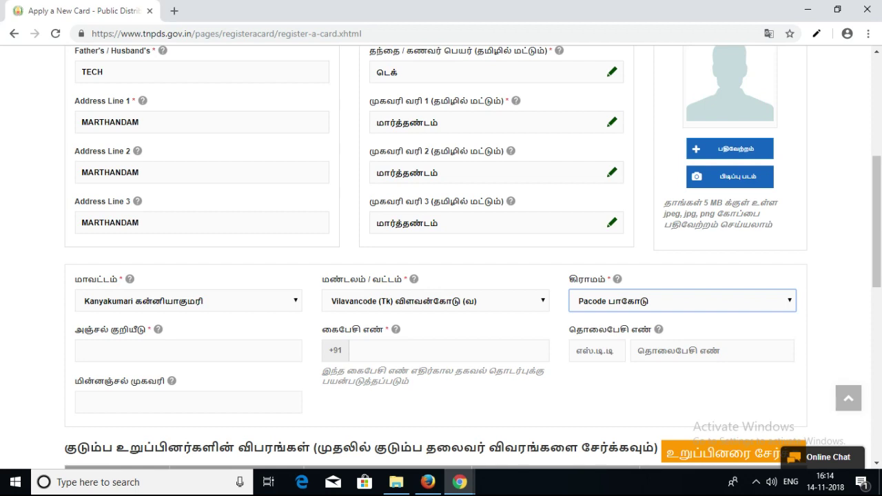
# - Enter the PIN code, correcting a mistyped value, and the applicant's mobile number
pyautogui.click(189, 350)
pyautogui.write('6')
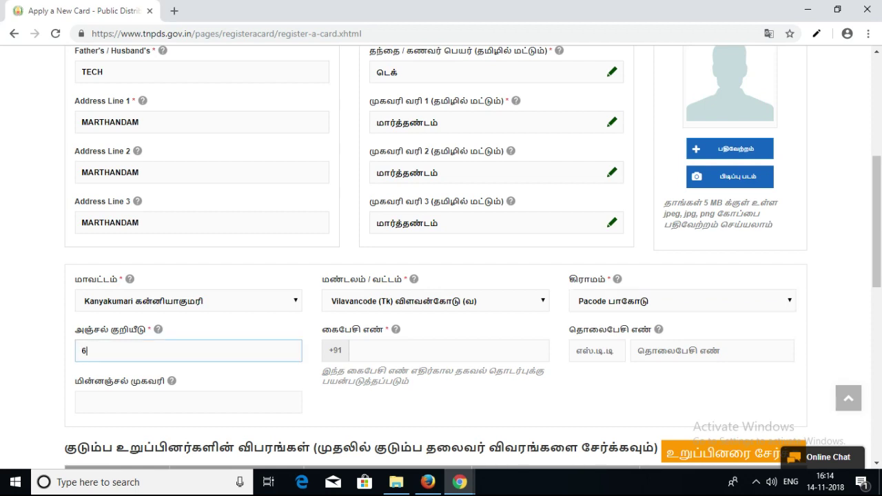
pyautogui.write('38120')
pyautogui.press('BackSpace')
pyautogui.press('BackSpace')
pyautogui.press('BackSpace')
pyautogui.press('BackSpace')
pyautogui.press('BackSpace')
pyautogui.press('BackSpace')
pyautogui.write('6')
pyautogui.press('BackSpace')
pyautogui.write('629168')
pyautogui.press('Tab')
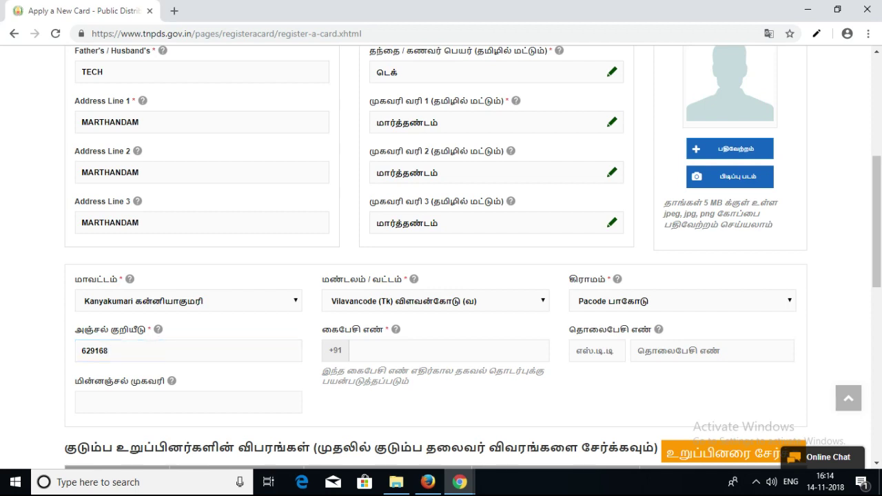
pyautogui.click(358, 350)
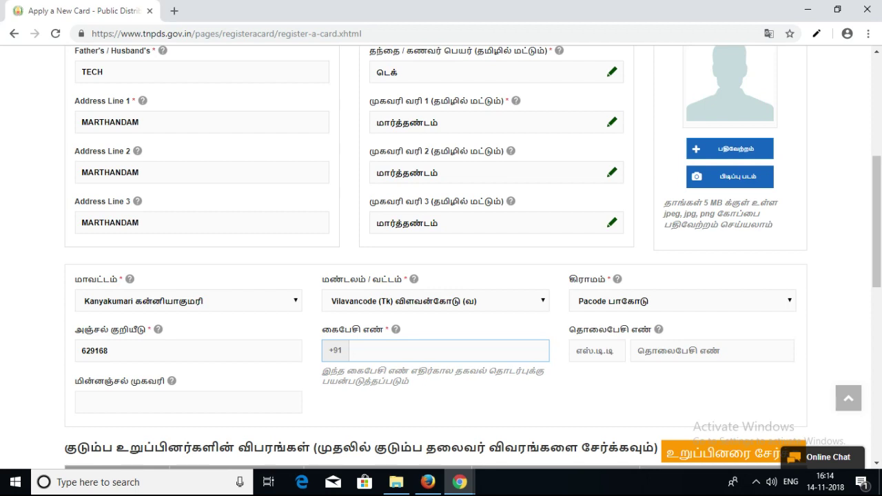
pyautogui.press('Tab')
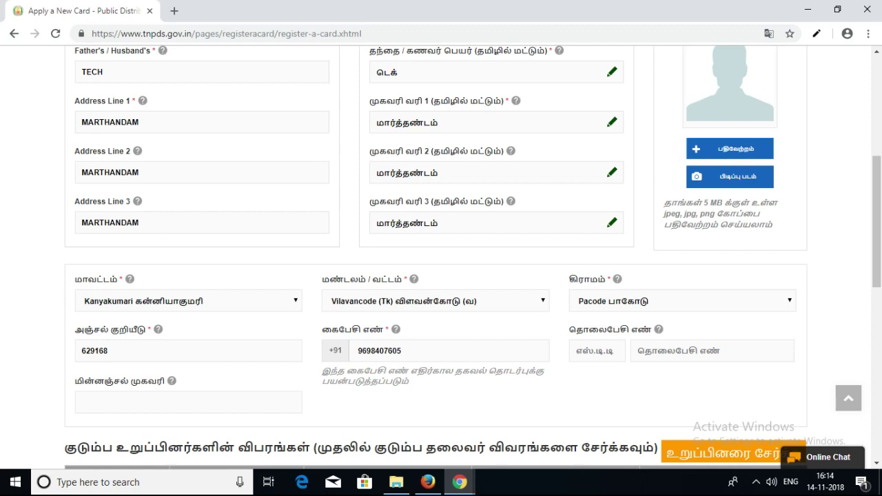
# - Type the applicant's e-mail address in the மின்னஞ்சல் முகவரி field, fixing typos
pyautogui.click(188, 401)
pyautogui.scroll(-1, 441, 255)
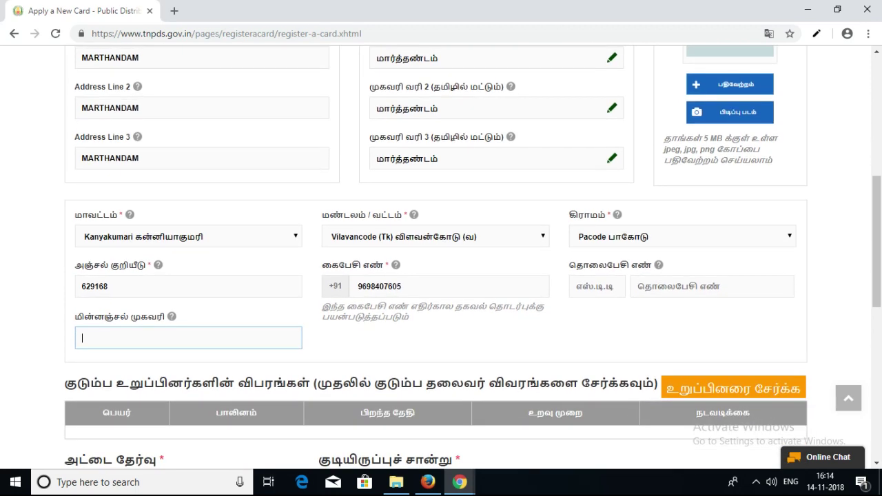
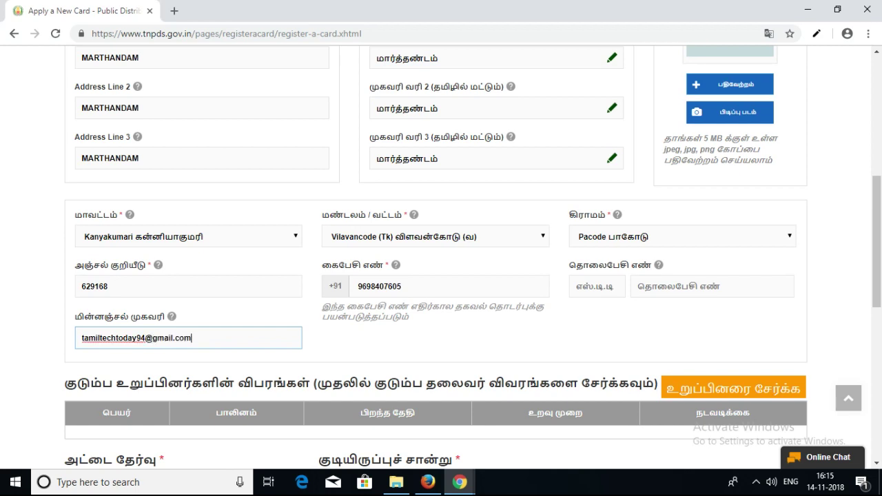
pyautogui.press('Tab')
# - Add TAMIL as a Family Head member via the 'உறுப்பினரை சேர்க்க' button and view the details form
pyautogui.scroll(-2, 441, 275)
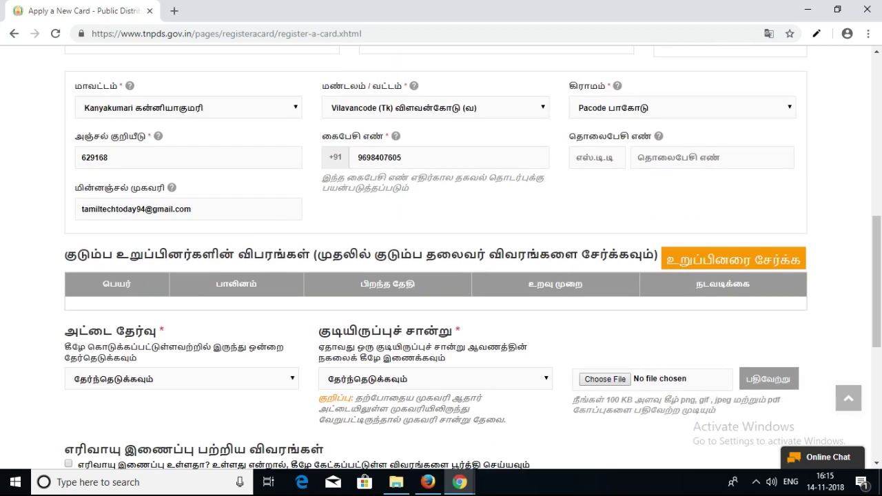
pyautogui.click(733, 259)
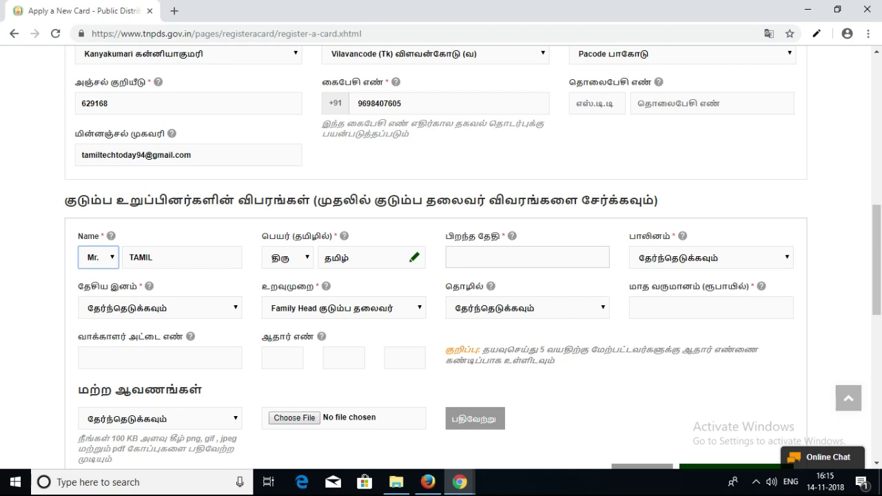
pyautogui.scroll(2, 473, 258)
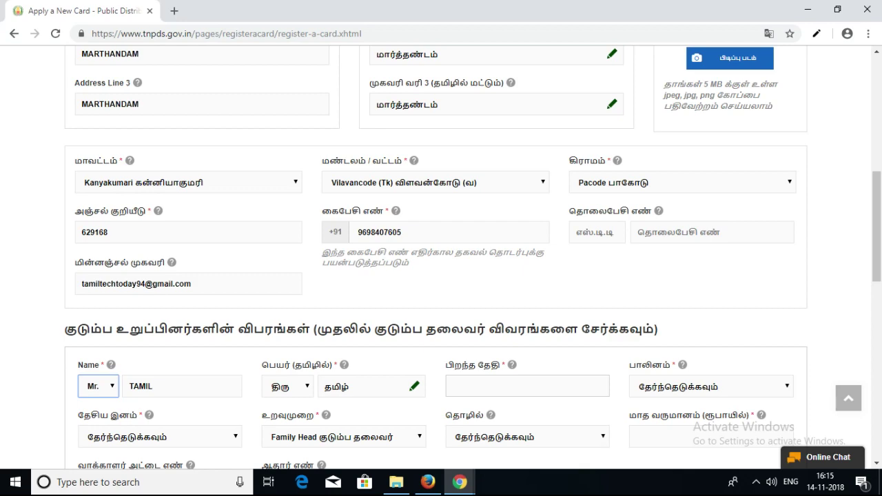
pyautogui.scroll(-2, 440, 258)
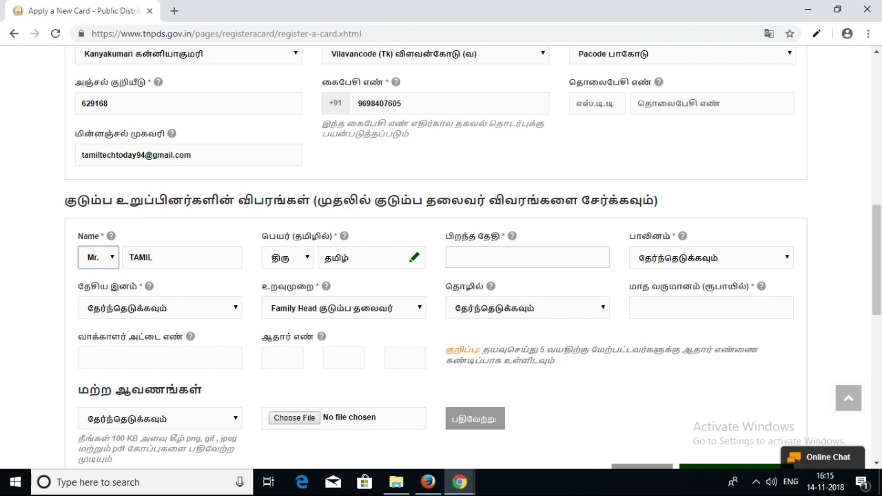
pyautogui.scroll(8, 441, 258)
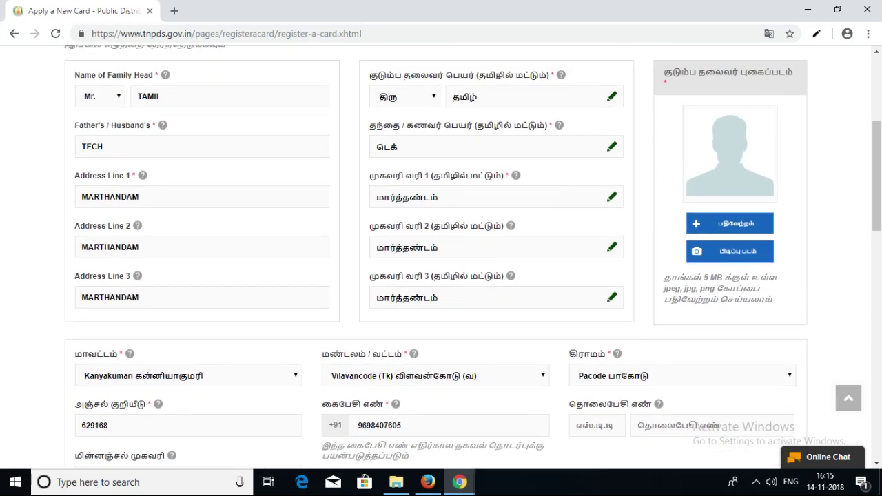
pyautogui.scroll(-9, 441, 258)
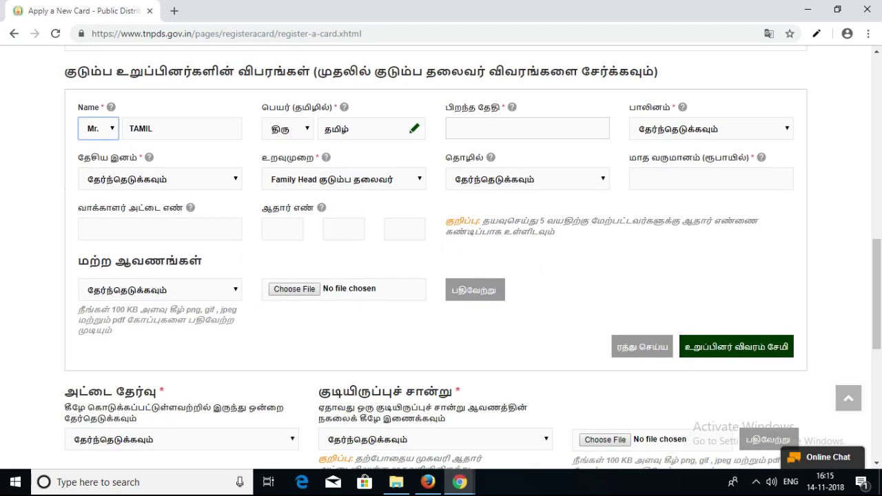
pyautogui.click(527, 128)
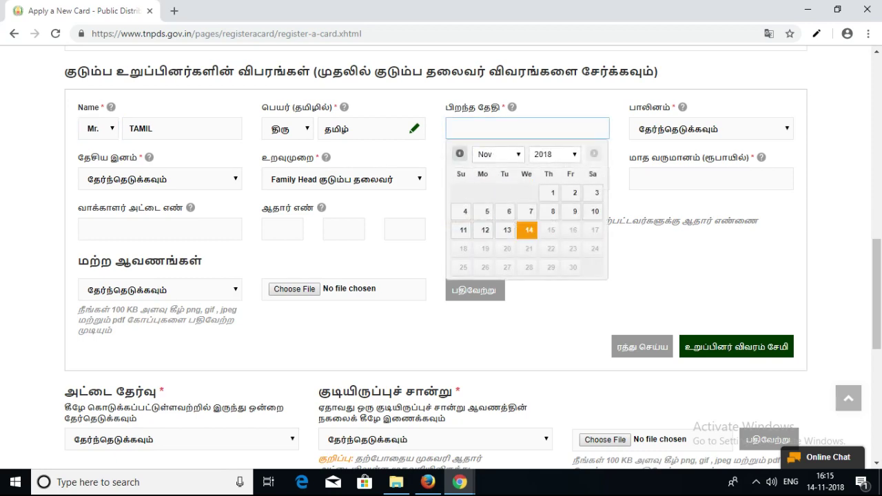
pyautogui.click(555, 154)
pyautogui.scroll(2, 555, 206)
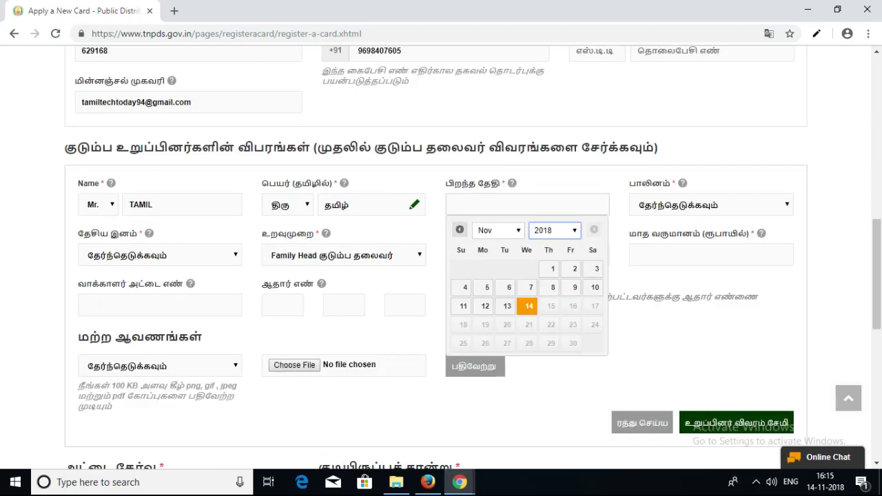
pyautogui.scroll(-1, 554, 248)
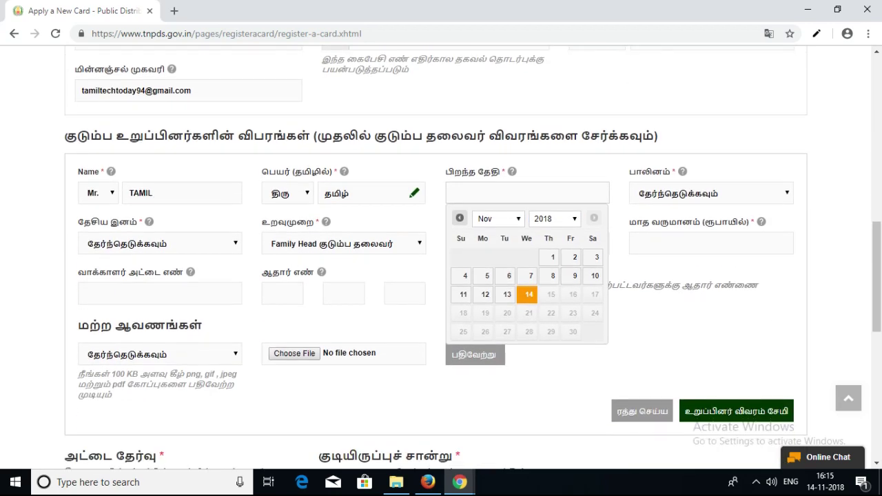
pyautogui.click(555, 218)
pyautogui.scroll(4, 551, 252)
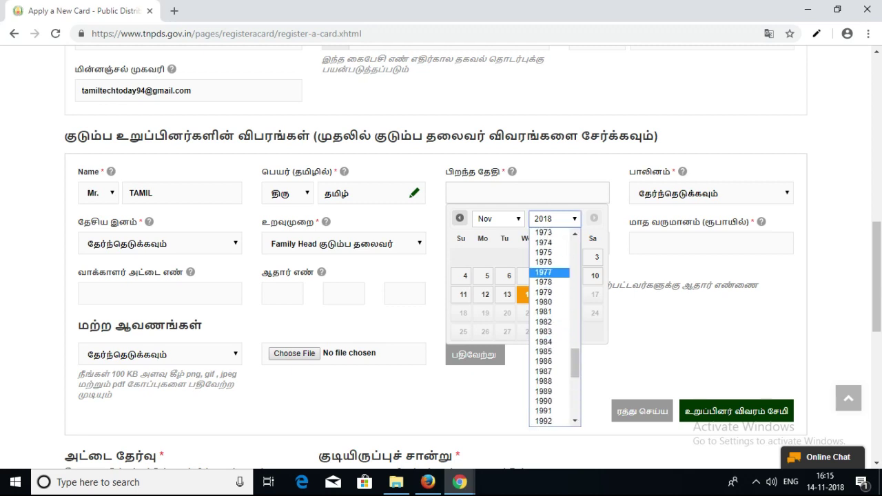
pyautogui.click(543, 262)
pyautogui.click(527, 257)
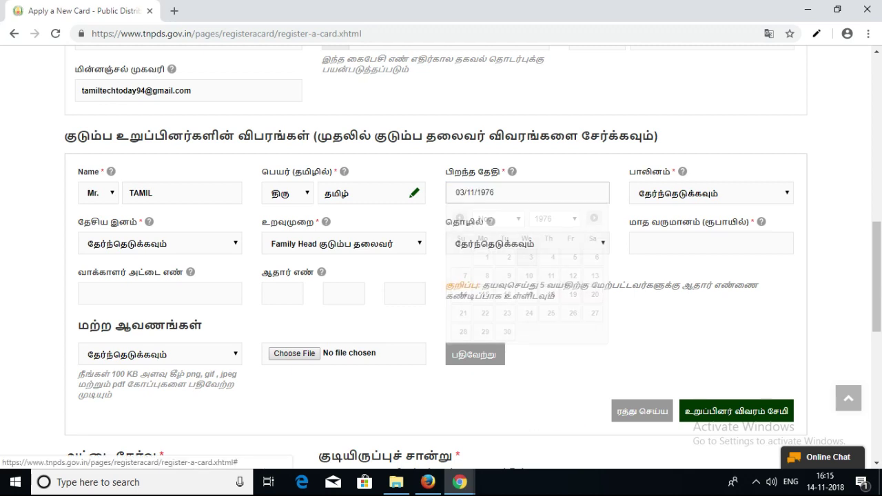
# - Set gender to ஆண் (male) and nationality to இந்தியன் (Indian)
pyautogui.click(709, 193)
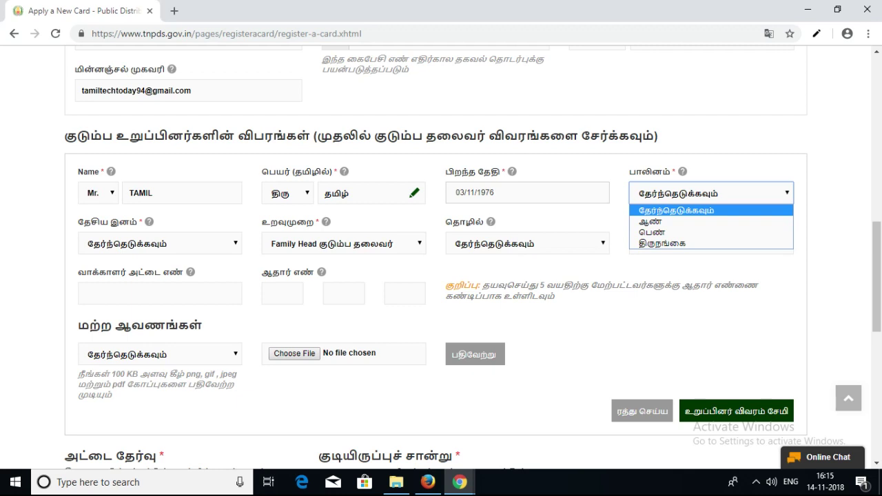
pyautogui.press('Down')
pyautogui.press('Return')
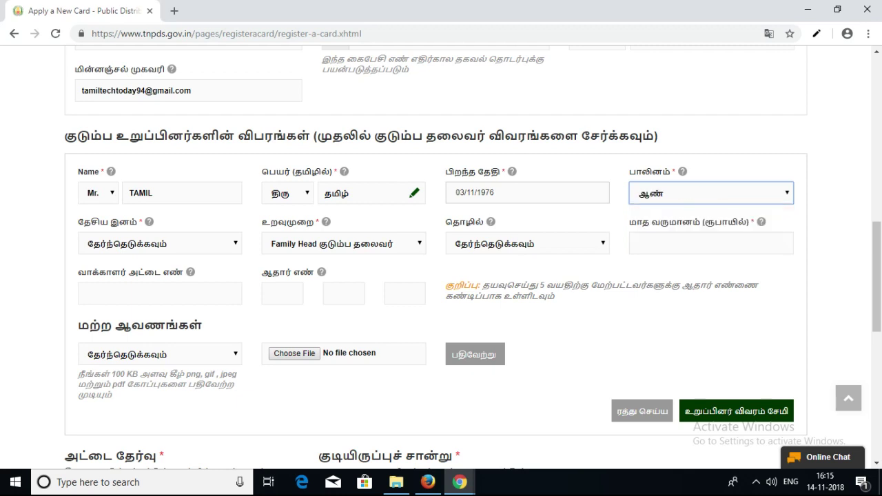
pyautogui.click(160, 243)
pyautogui.press('Down')
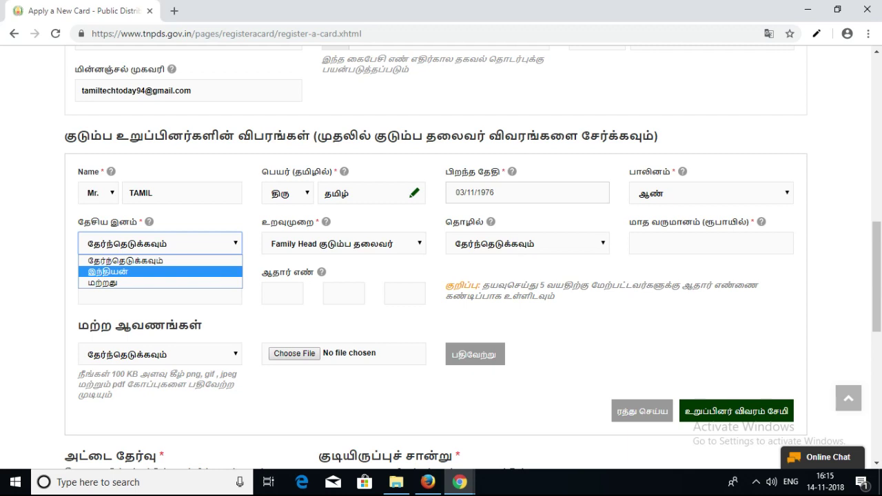
pyautogui.press('Return')
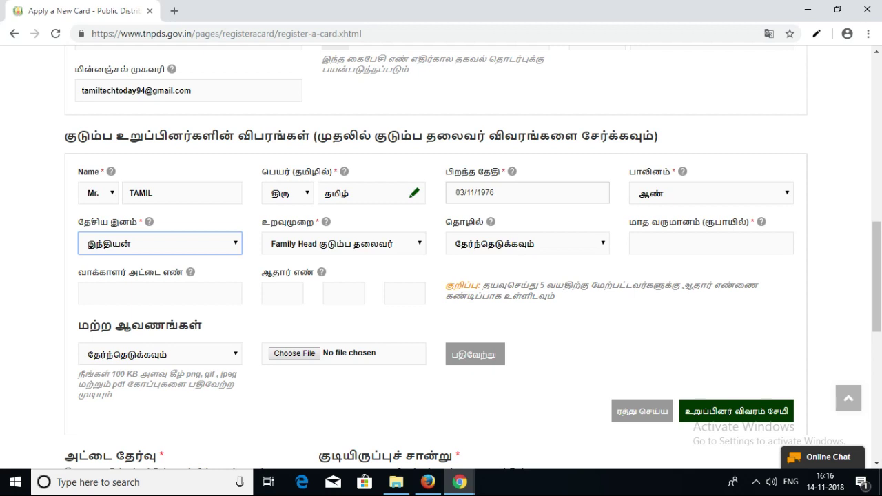
# - Choose Private as the occupation and enter a monthly income of 10000
pyautogui.click(527, 244)
pyautogui.press('Down')
pyautogui.press('Down')
pyautogui.press('Down')
pyautogui.press('Down')
pyautogui.press('Down')
pyautogui.press('Down')
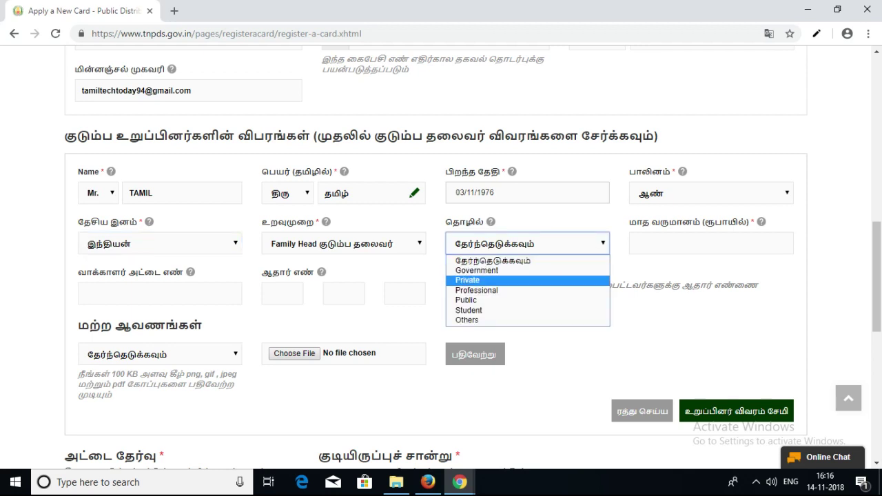
pyautogui.press('Up')
pyautogui.press('Up')
pyautogui.press('Up')
pyautogui.press('Up')
pyautogui.press('Down')
pyautogui.press('Down')
pyautogui.press('Down')
pyautogui.press('Up')
pyautogui.press('Down')
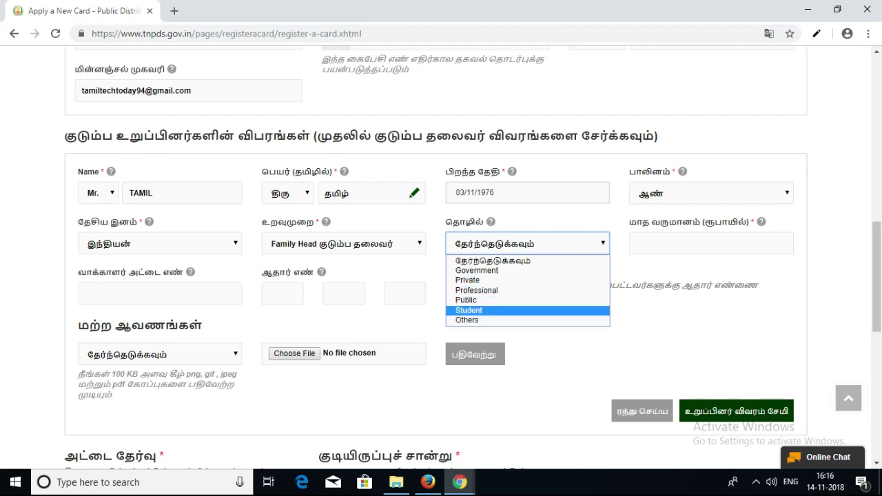
pyautogui.press('Up')
pyautogui.press('Down')
pyautogui.press('Down')
pyautogui.press('Up')
pyautogui.press('Up')
pyautogui.press('Up')
pyautogui.press('Up')
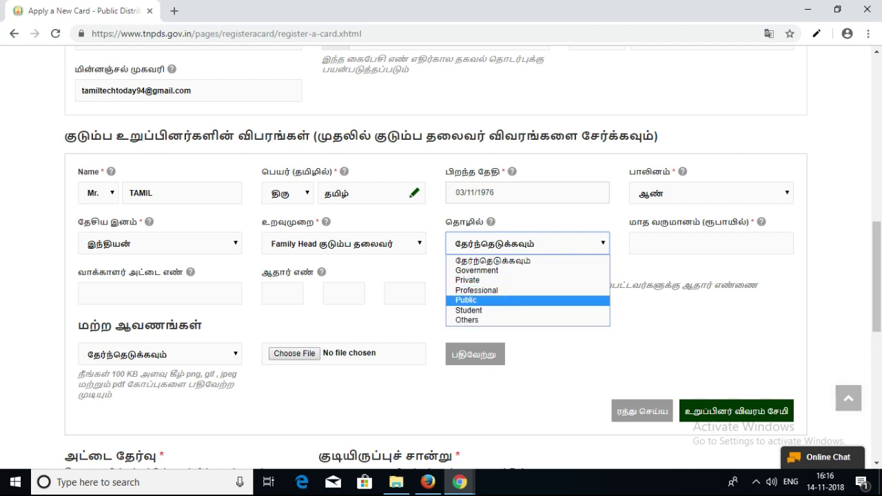
pyautogui.press('Return')
pyautogui.click(710, 244)
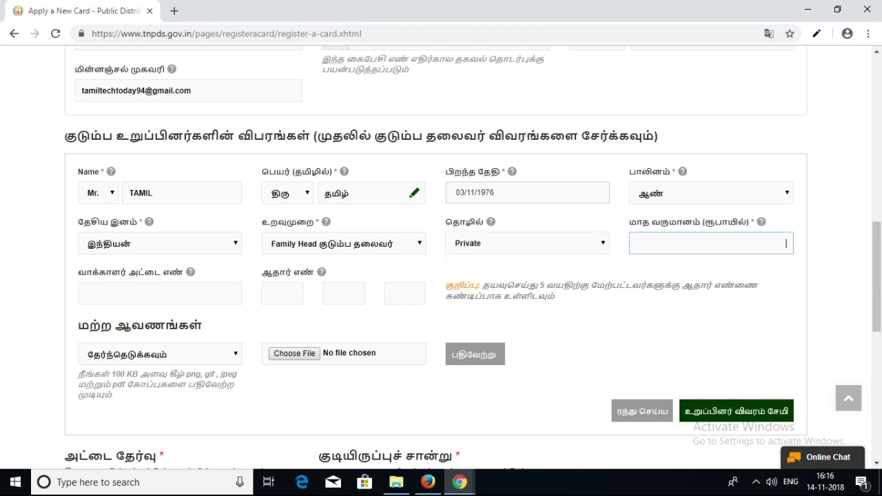
pyautogui.write('10000')
pyautogui.press('Tab')
# - Enter the family head's voter ID number and Aadhaar number
pyautogui.click(159, 294)
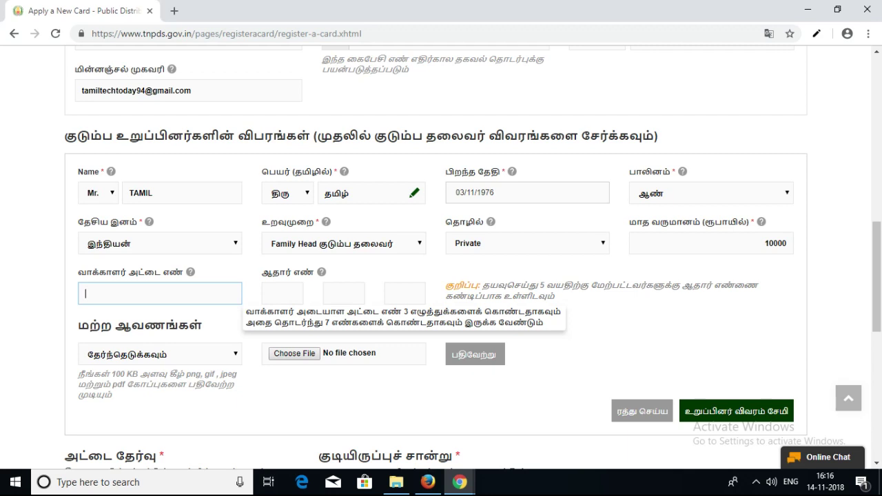
pyautogui.press('Tab')
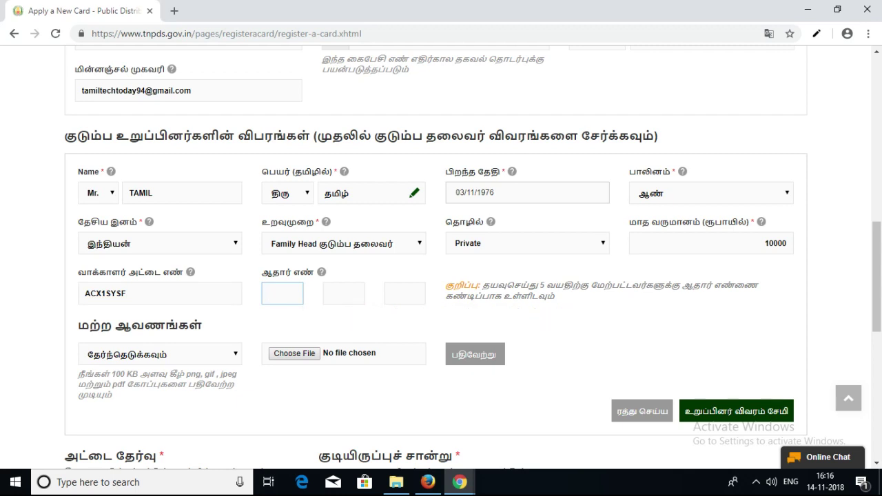
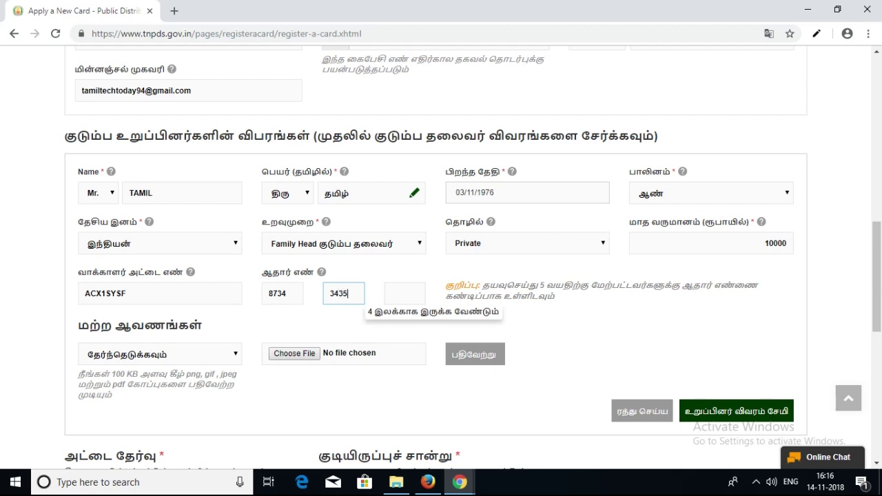
pyautogui.press('Tab')
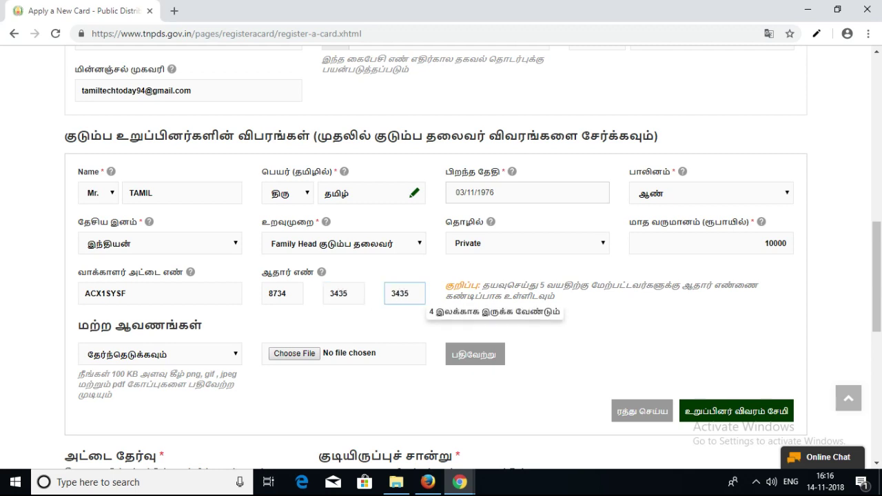
pyautogui.press('Tab')
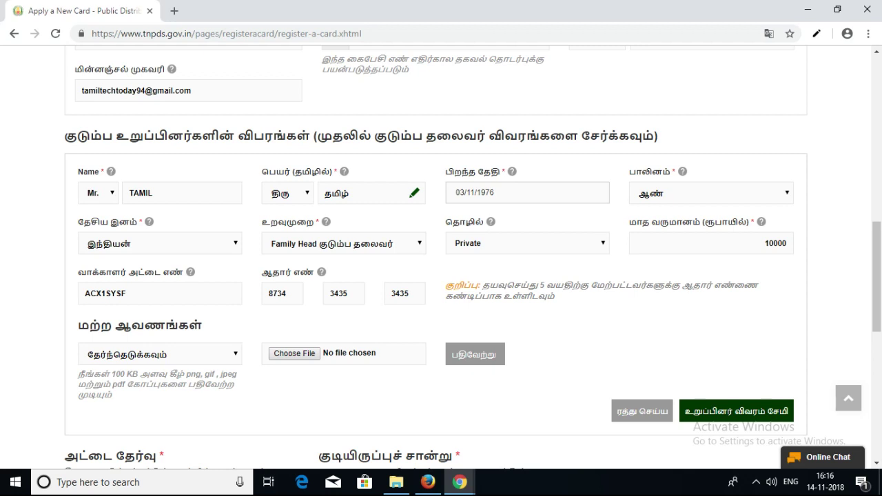
# - Set the family head's additional document type to ஆதார் அட்டை (Aadhaar card)
pyautogui.hotkey('alt', 'Down')
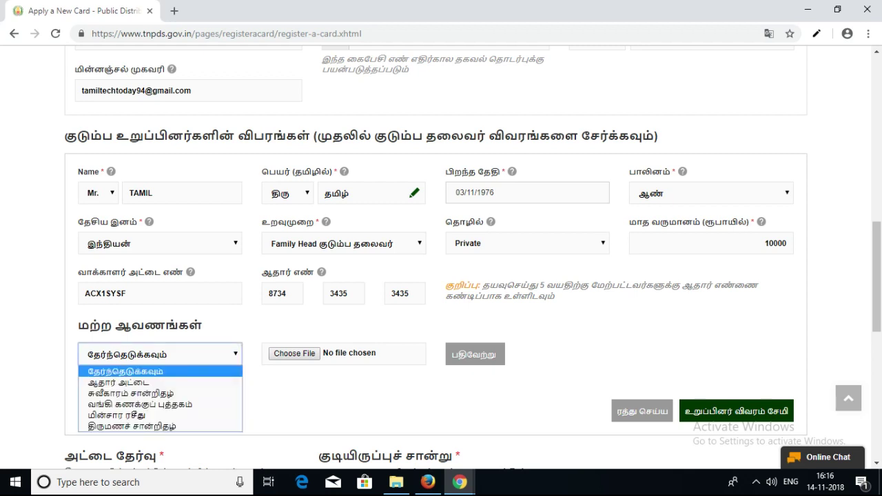
pyautogui.scroll(-1, 441, 257)
pyautogui.hotkey('alt', 'Down')
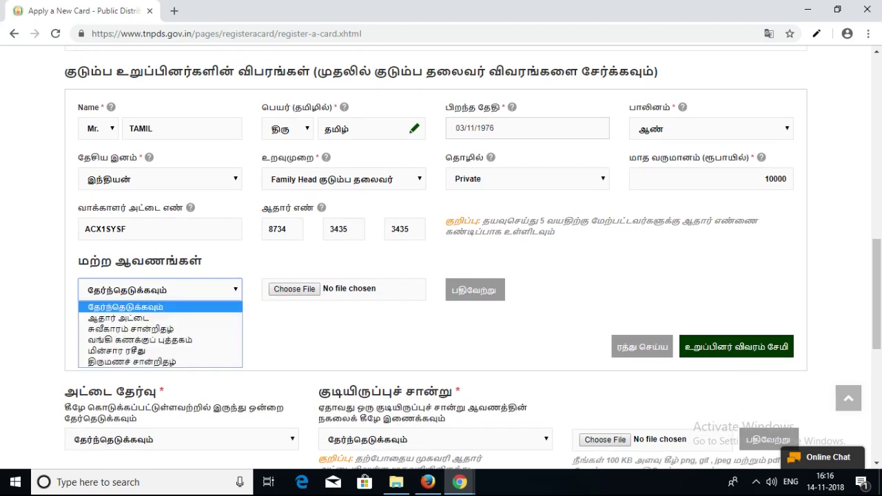
pyautogui.press('Down')
pyautogui.press('Up')
pyautogui.press('Down')
pyautogui.press('Up')
pyautogui.press('Down')
pyautogui.press('Down')
pyautogui.press('Down')
pyautogui.press('Up')
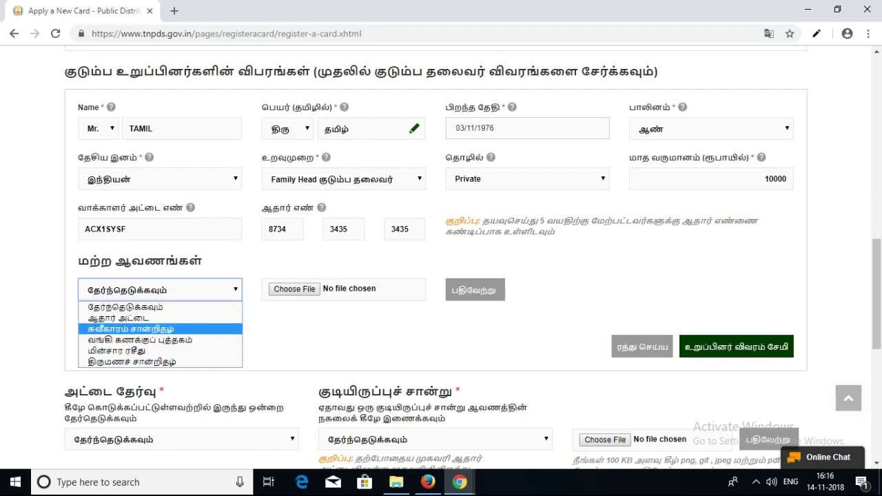
pyautogui.press('Up')
pyautogui.press('Down')
pyautogui.press('Down')
pyautogui.press('Down')
pyautogui.press('Down')
pyautogui.press('Up')
pyautogui.press('Up')
pyautogui.press('Up')
pyautogui.press('Up')
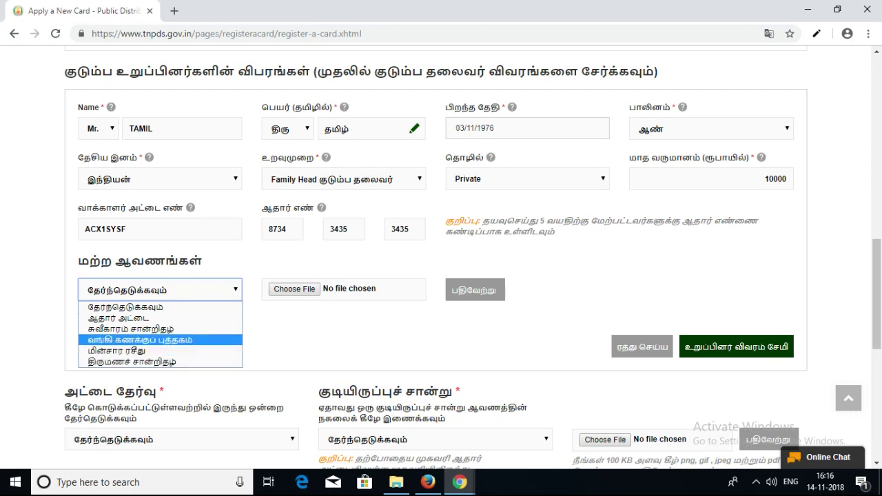
pyautogui.press('Return')
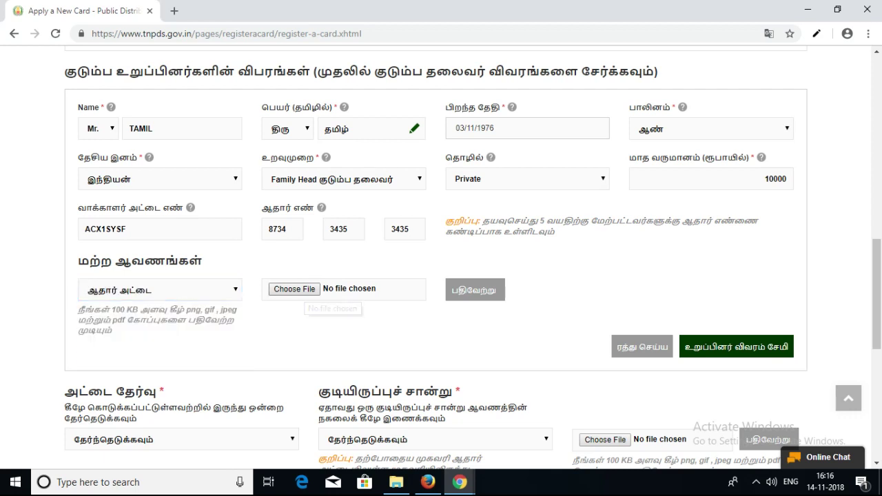
# - Cancel the Aadhaar file attachment without choosing a file and reload the registration form
pyautogui.click(294, 289)
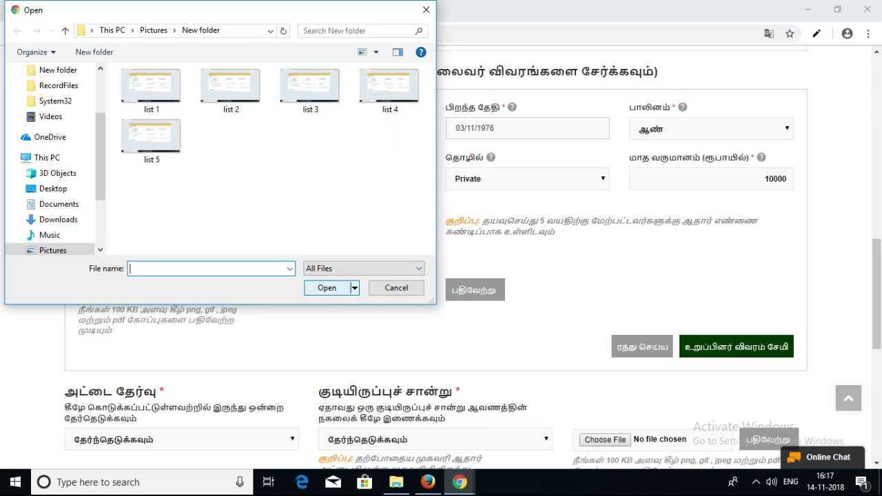
pyautogui.click(426, 9)
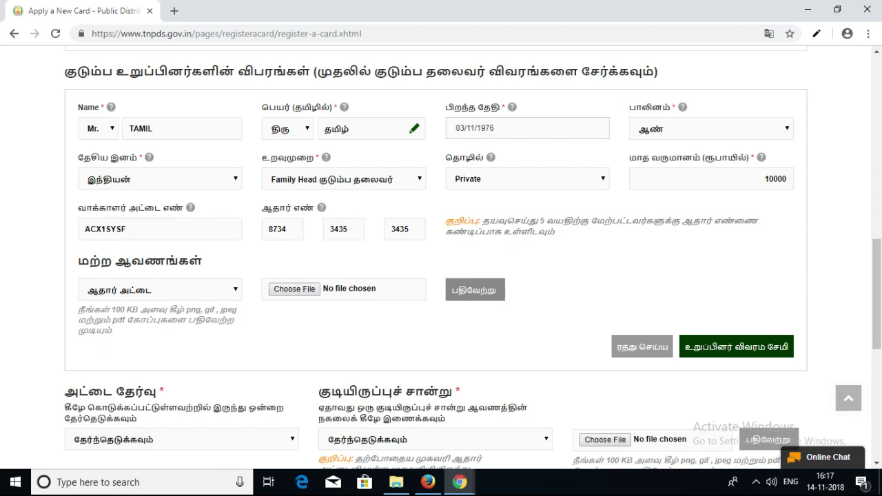
pyautogui.scroll(5, 441, 255)
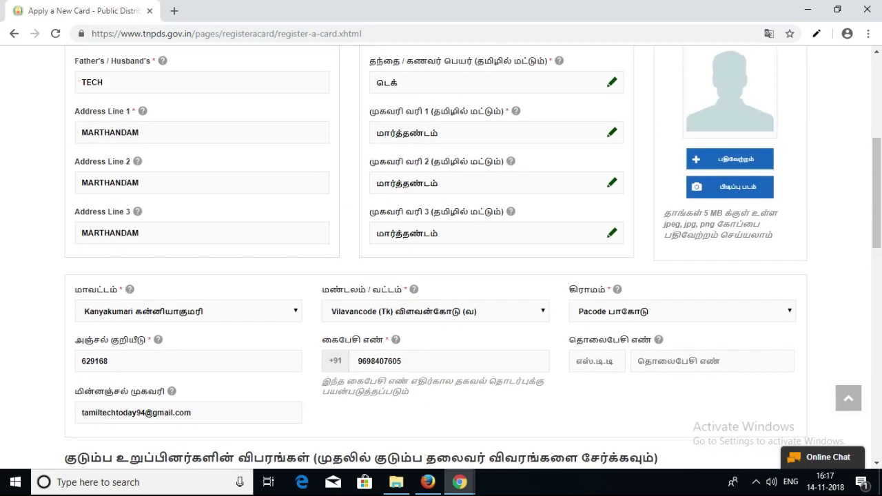
pyautogui.scroll(-5, 441, 255)
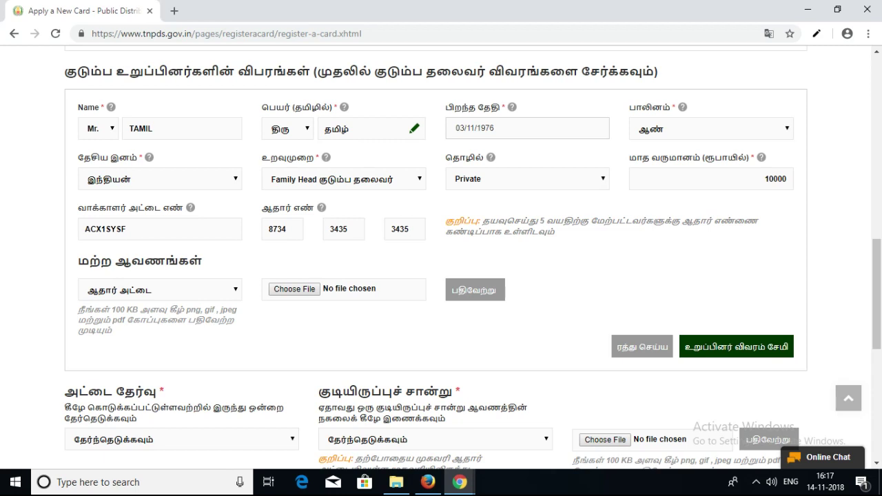
pyautogui.press('F5')
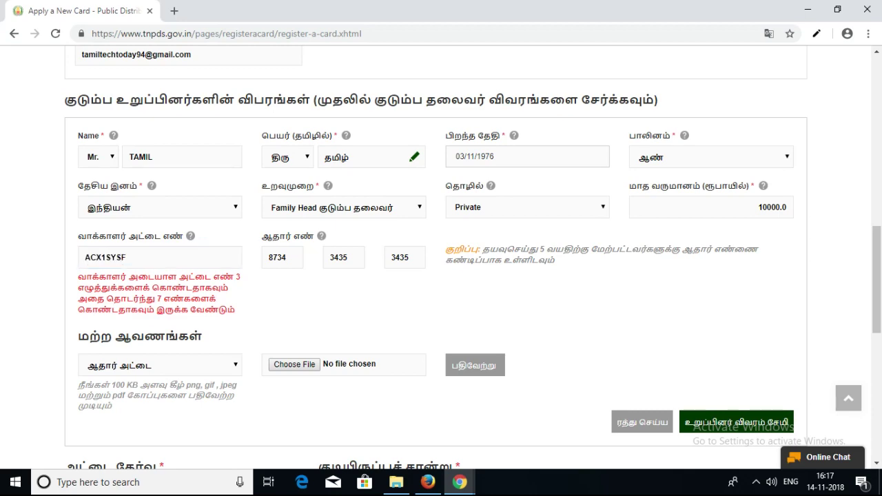
# - Empty the family head's voter ID field by deleting the rejected number
pyautogui.scroll(-3, 441, 255)
pyautogui.scroll(3, 441, 255)
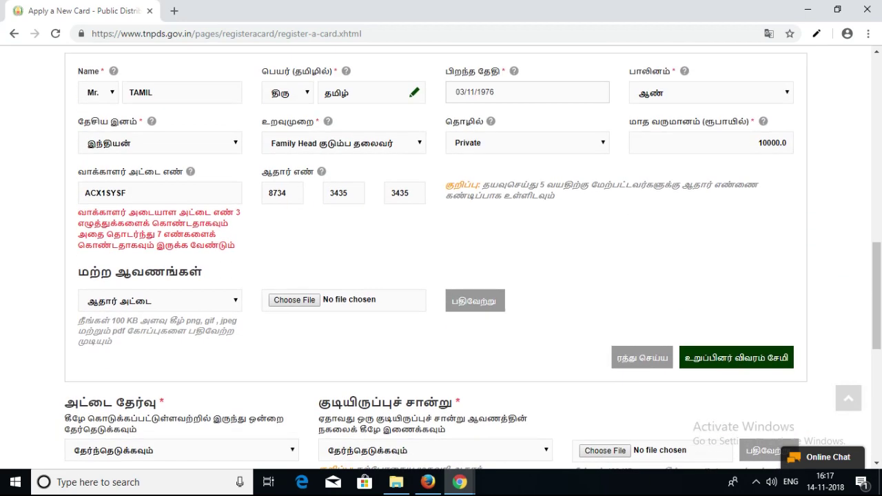
pyautogui.click(105, 257)
pyautogui.hotkey('ctrl', 'a')
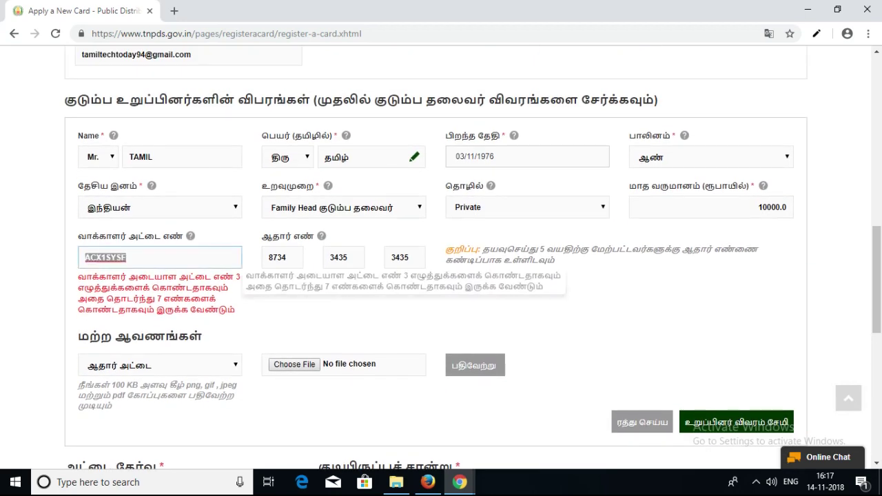
pyautogui.press('BackSpace')
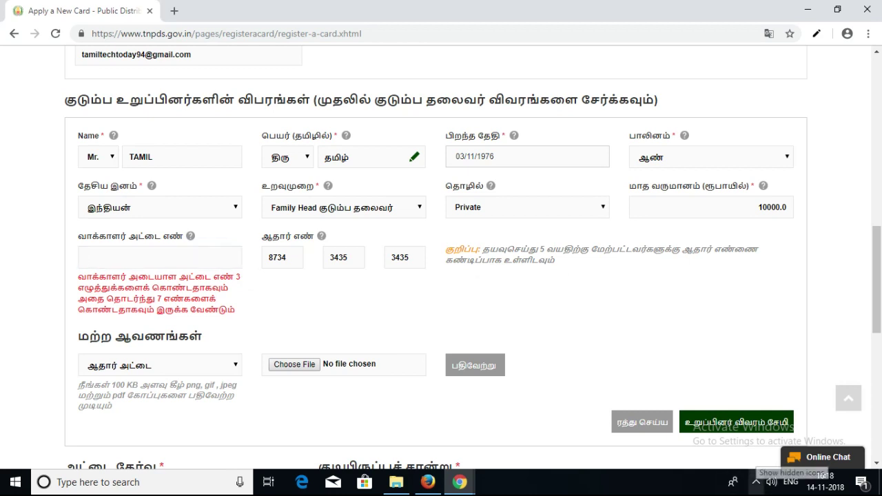
pyautogui.click(756, 481)
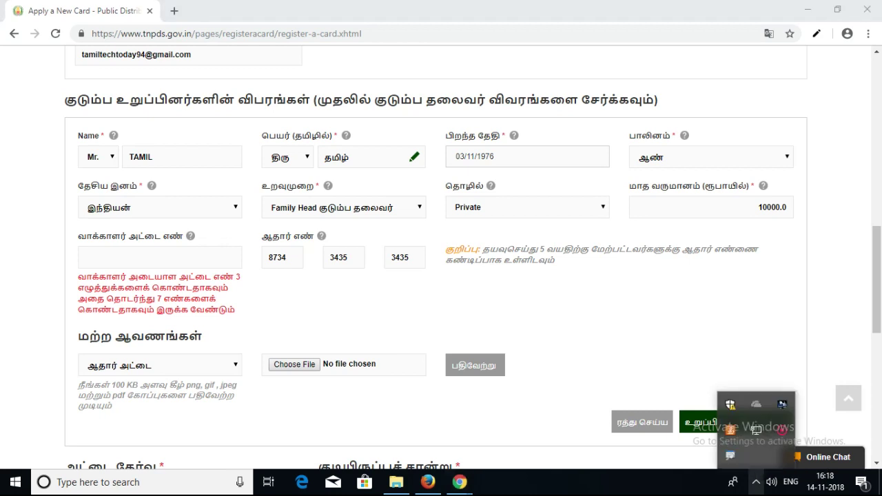
pyautogui.click(756, 481)
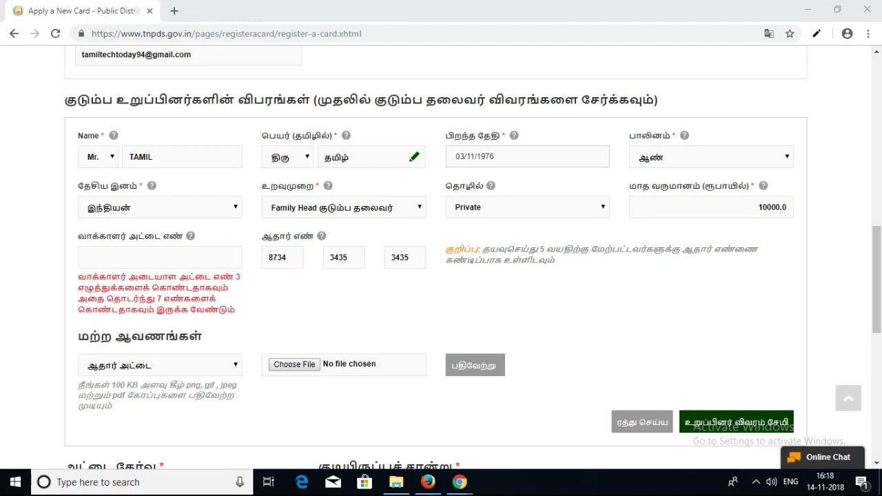
pyautogui.scroll(-5, 441, 255)
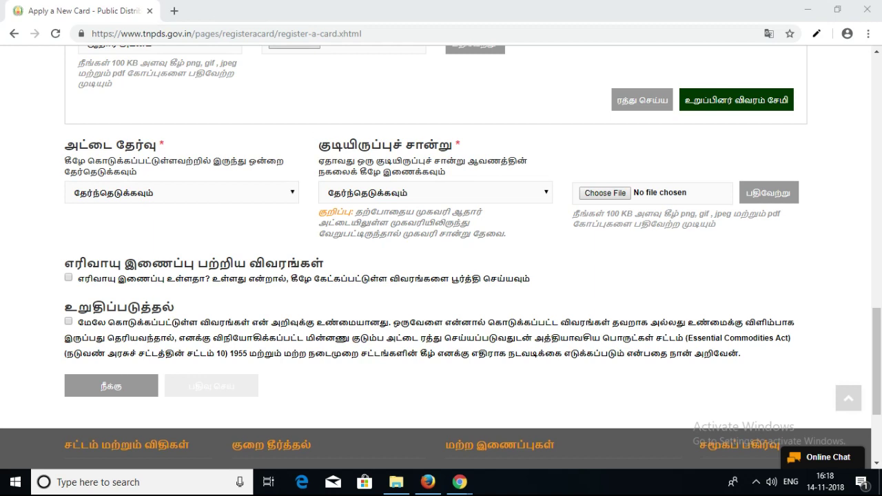
# - Choose Rice Card in the அட்டை தேர்வு card type dropdown
pyautogui.click(182, 192)
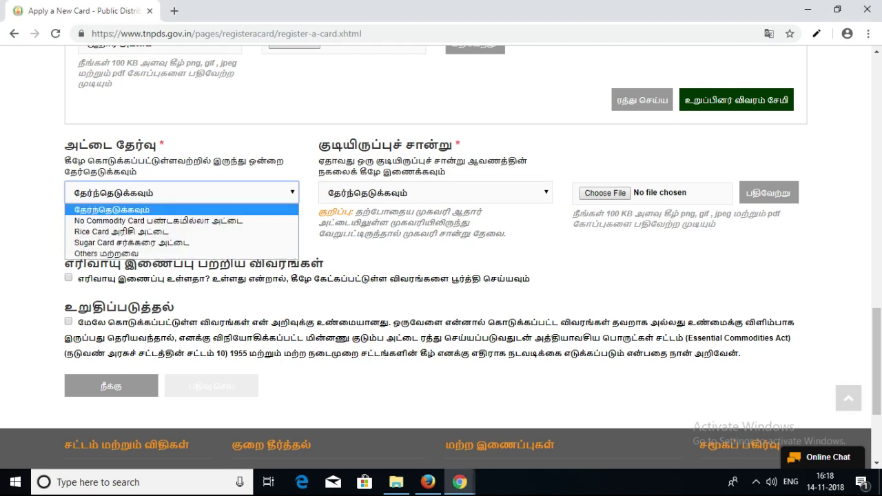
pyautogui.press('Down')
pyautogui.press('Down')
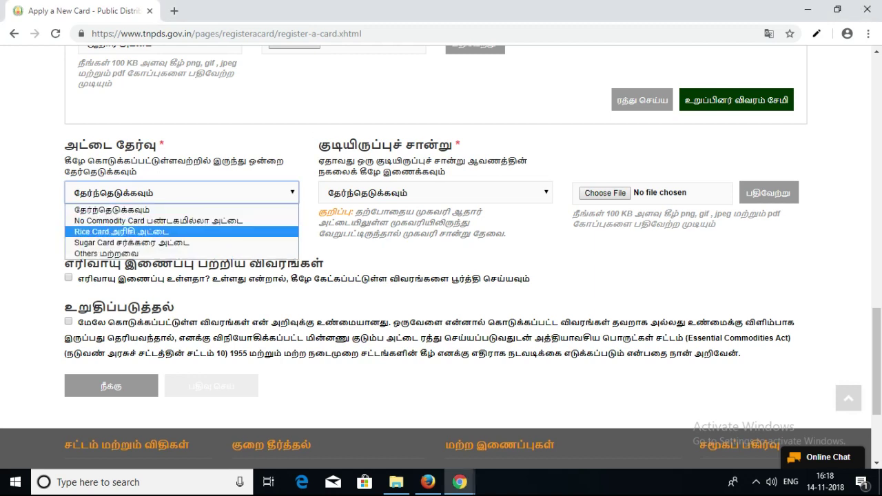
pyautogui.press('Down')
pyautogui.press('Down')
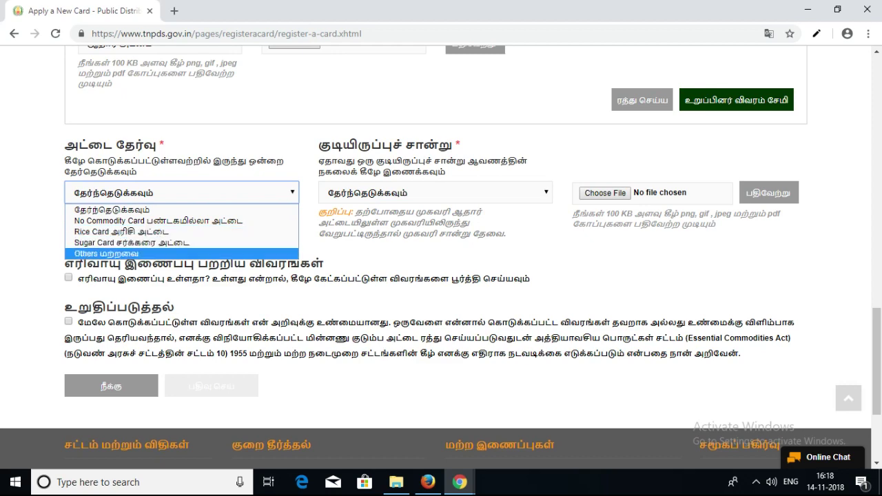
pyautogui.press('Up')
pyautogui.press('Up')
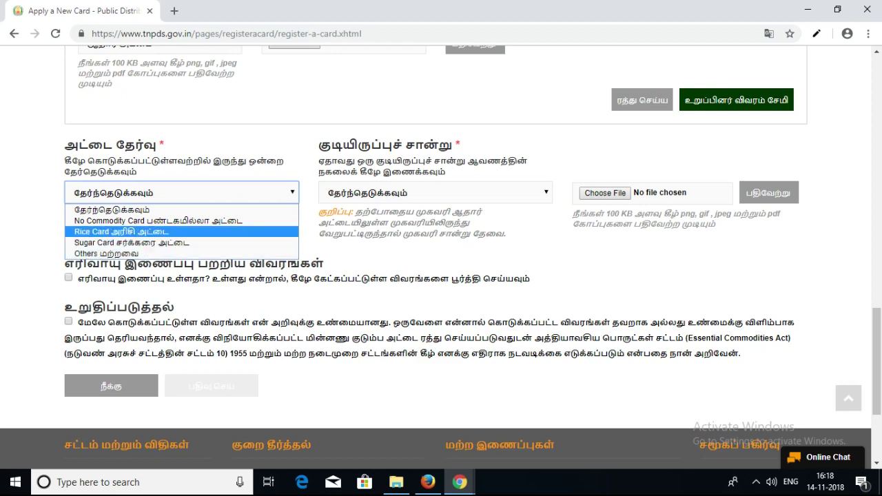
pyautogui.press('Return')
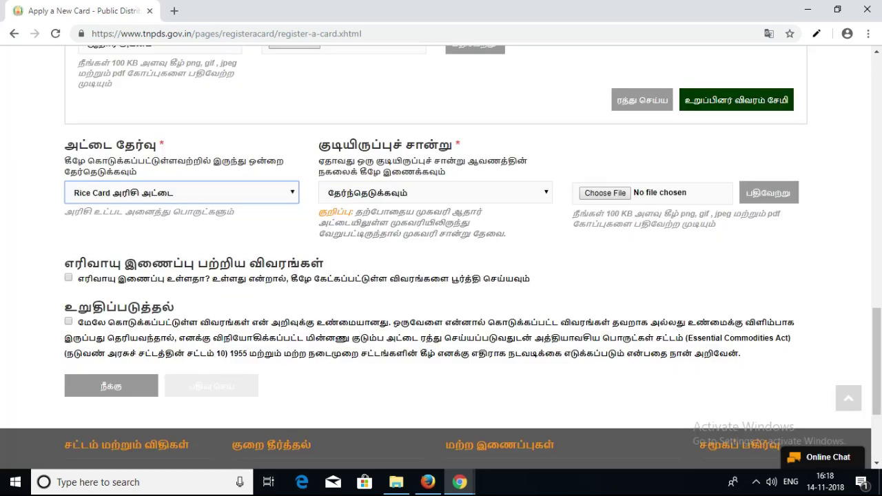
# - Set the குடியிருப்புச் சான்று residence proof to ஆதார் அட்டை and begin attaching its file
pyautogui.press('Tab')
pyautogui.hotkey('alt', 'Down')
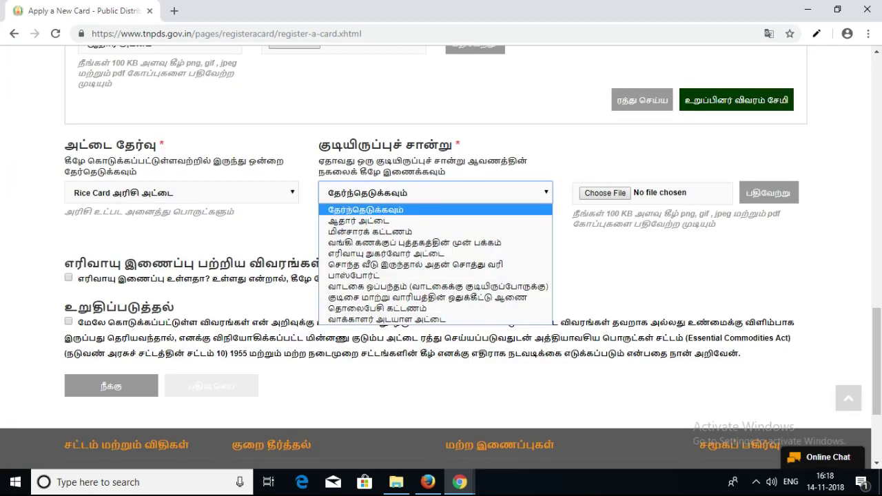
pyautogui.press('Down')
pyautogui.press('Down')
pyautogui.press('Down')
pyautogui.press('Down')
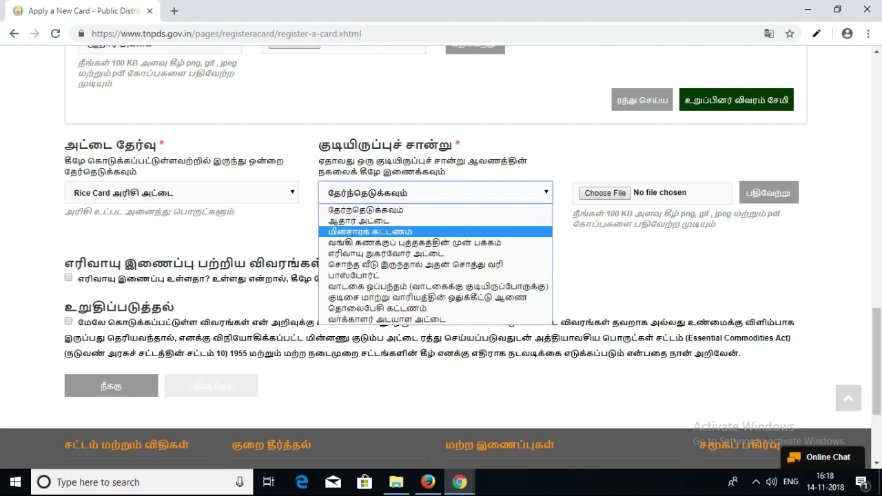
pyautogui.press('Down')
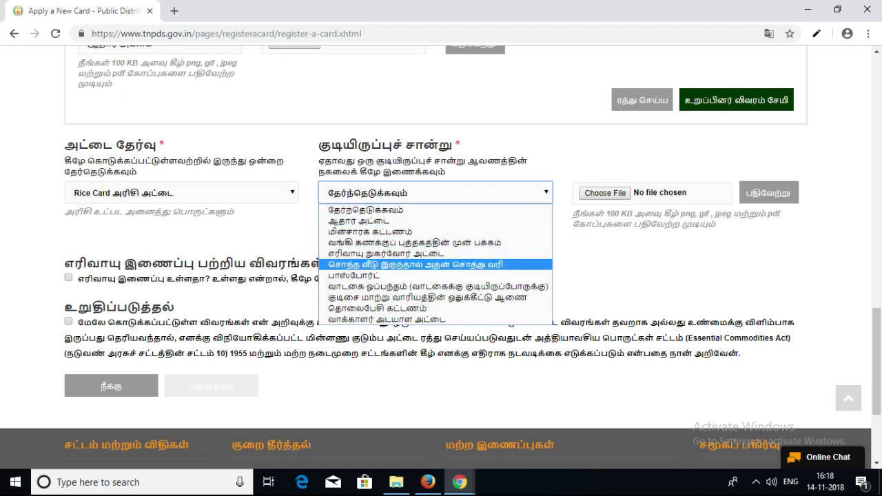
pyautogui.press('Down')
pyautogui.press('Down')
pyautogui.press('Down')
pyautogui.press('Down')
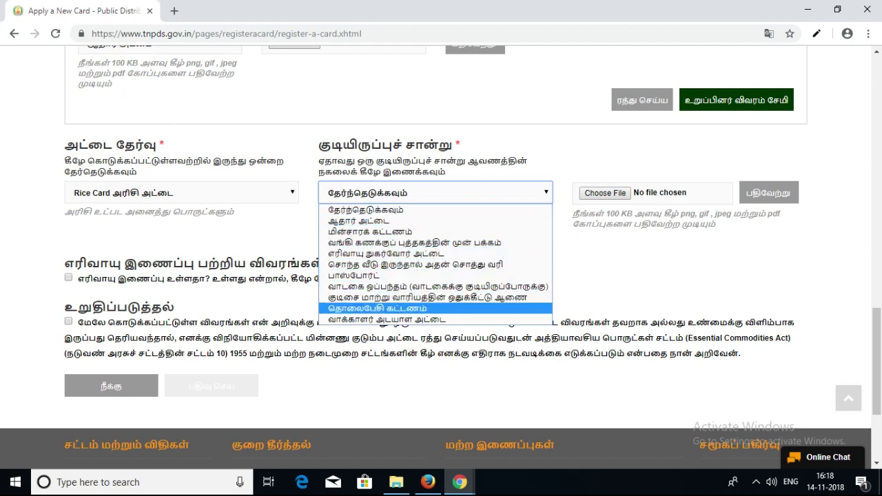
pyautogui.press('Down')
pyautogui.press('Up')
pyautogui.press('Up')
pyautogui.press('Up')
pyautogui.press('Up')
pyautogui.press('Up')
pyautogui.press('Up')
pyautogui.press('Up')
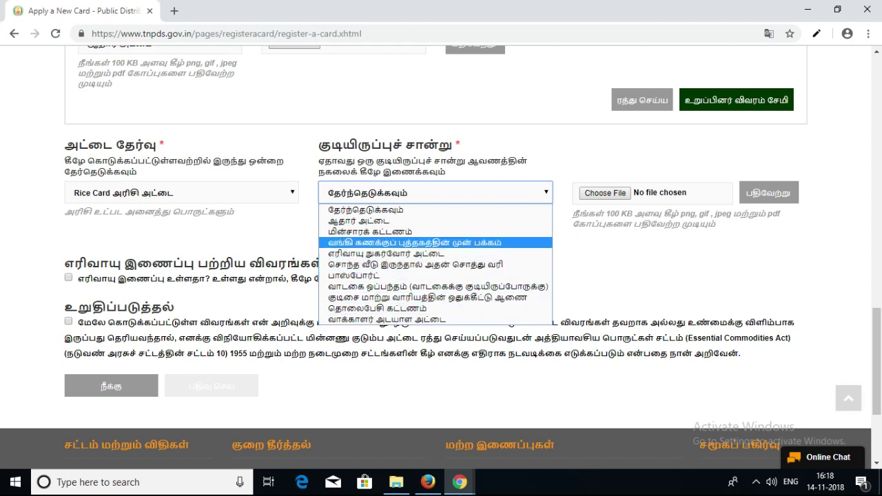
pyautogui.press('Up')
pyautogui.press('Up')
pyautogui.press('Up')
pyautogui.press('Down')
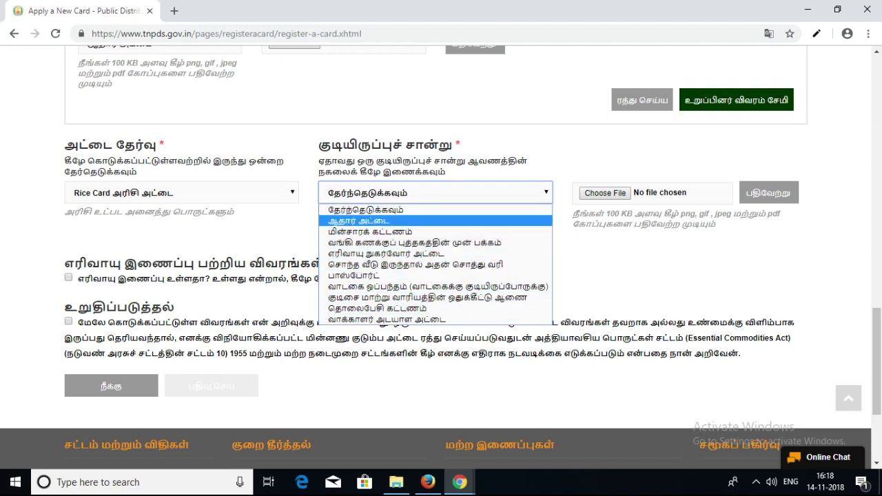
pyautogui.press('Return')
pyautogui.click(604, 193)
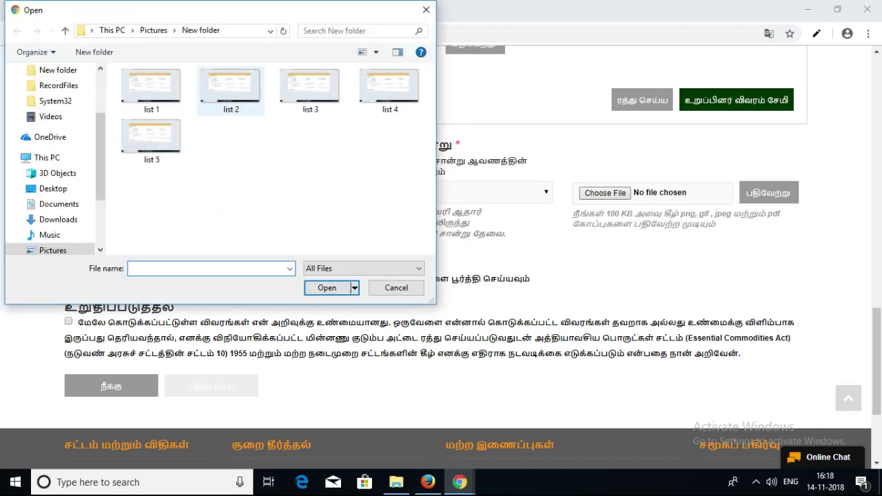
# - Select list 2 in the file picker, then close it without attaching anything
pyautogui.click(231, 90)
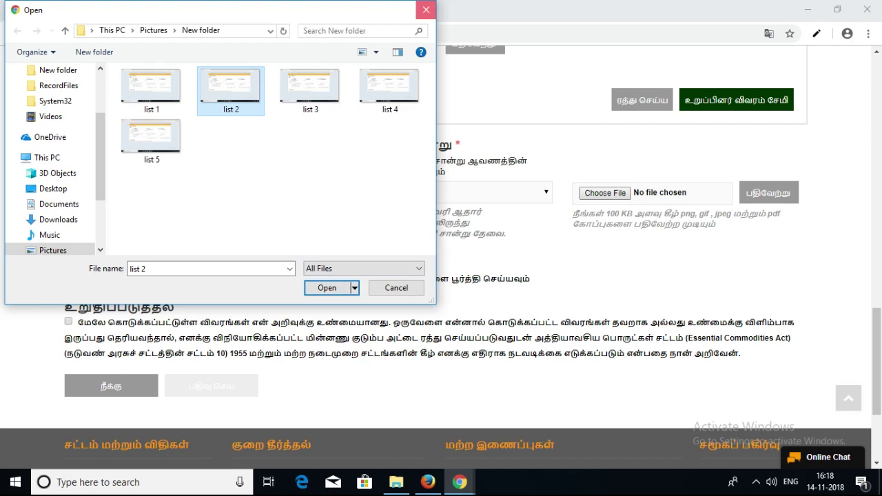
pyautogui.click(426, 10)
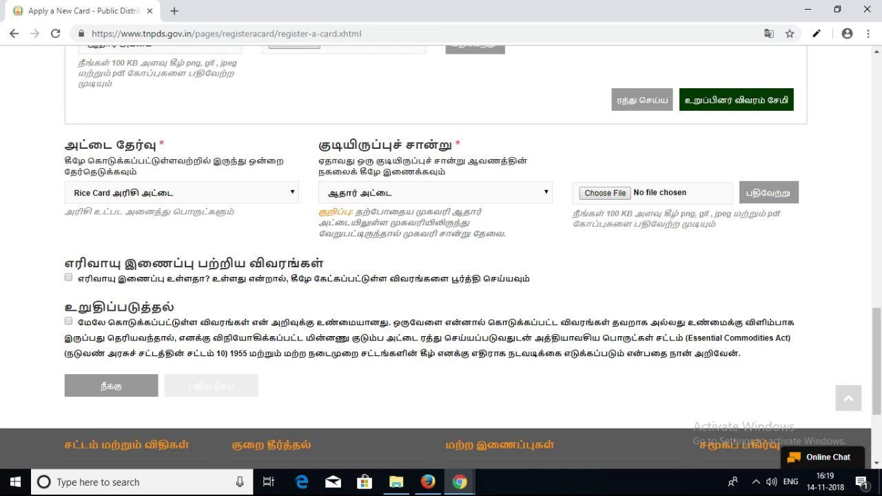
pyautogui.scroll(-1, 441, 269)
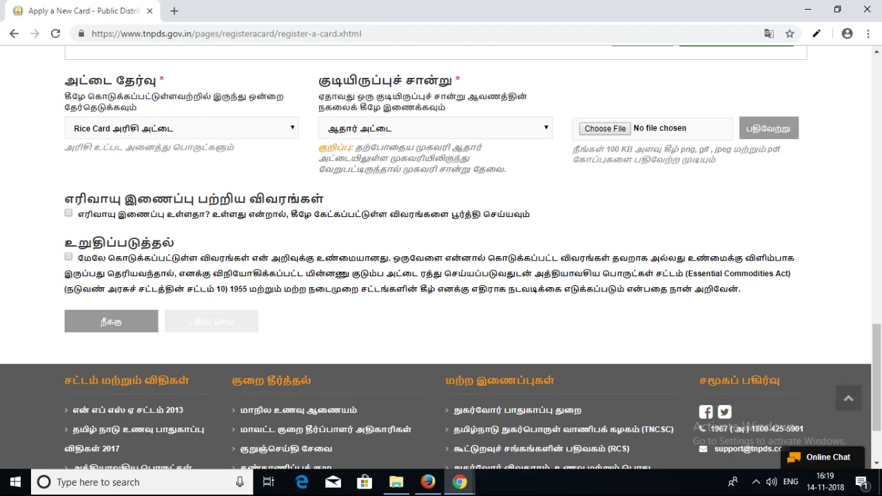
pyautogui.click(68, 213)
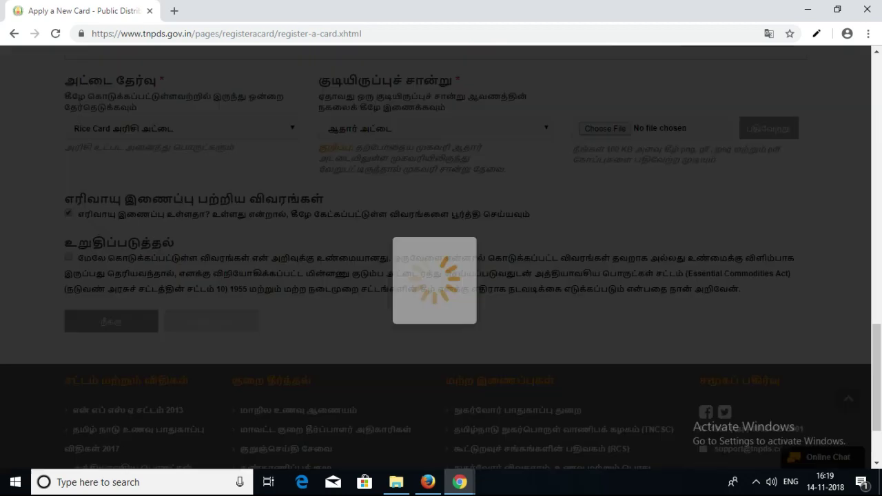
pyautogui.scroll(-1, 441, 269)
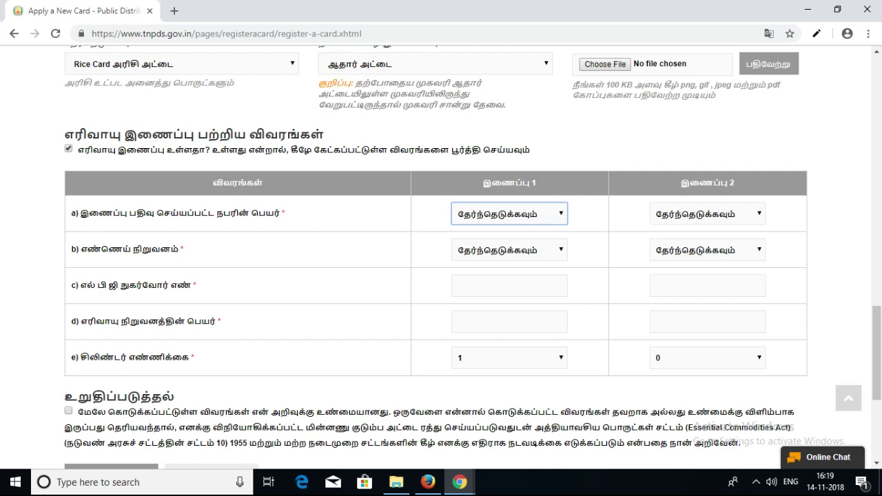
pyautogui.hotkey('alt', 'Down')
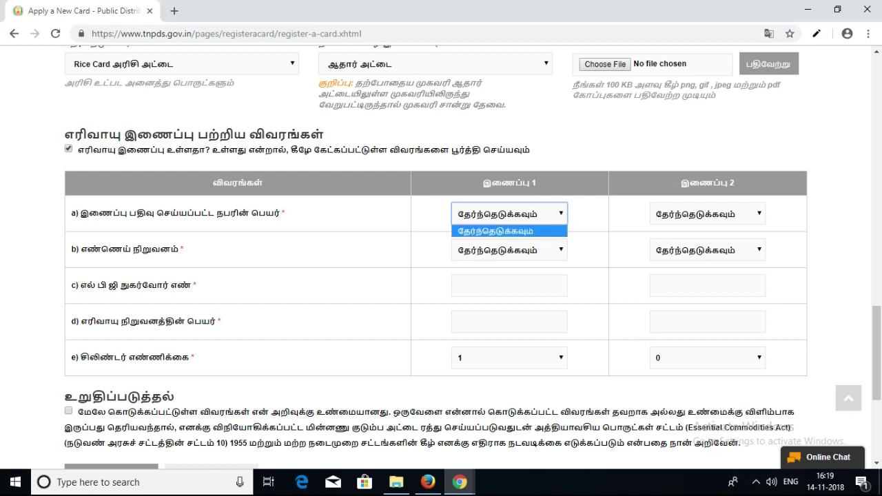
pyautogui.press('Return')
pyautogui.press('Tab')
pyautogui.hotkey('alt', 'Down')
pyautogui.press('Return')
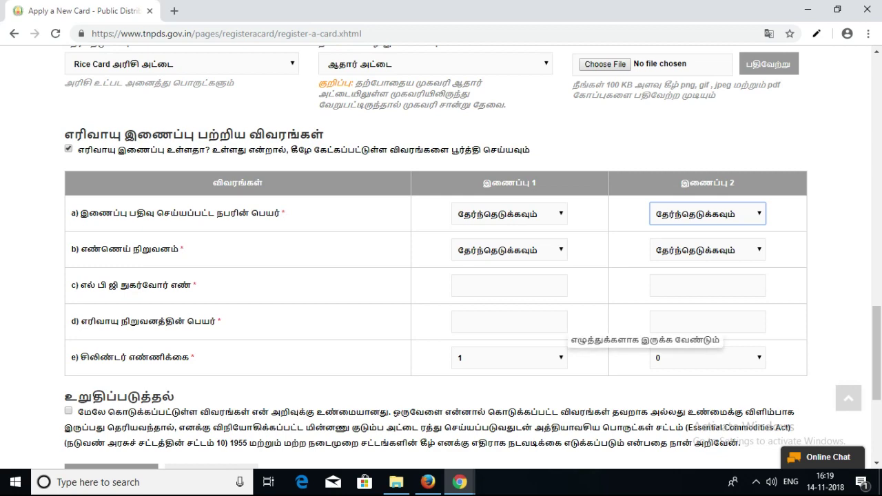
pyautogui.click(68, 149)
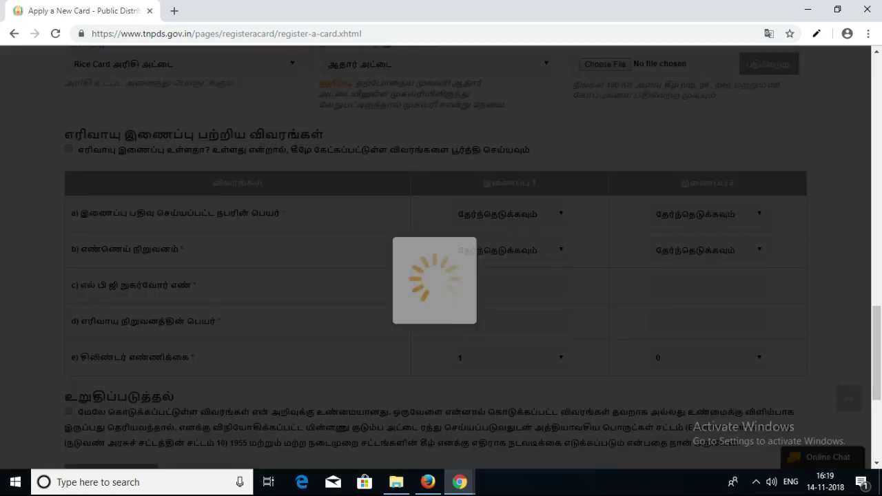
pyautogui.scroll(1, 440, 257)
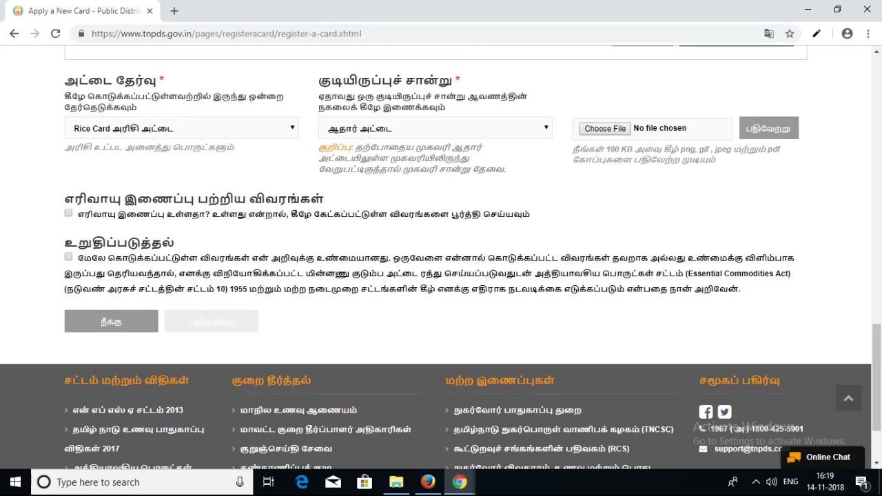
# - Check the உறுதிப்படுத்தல் declaration box and scroll back up through the family head details
pyautogui.click(68, 257)
pyautogui.scroll(1, 441, 257)
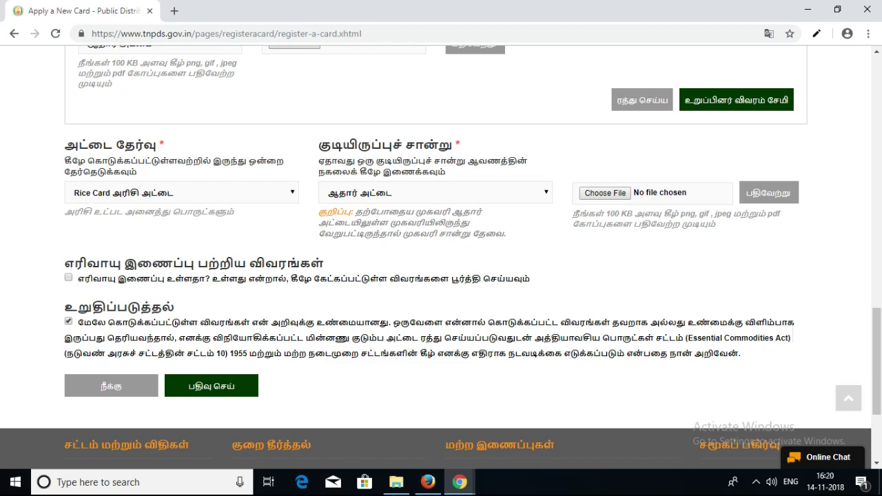
pyautogui.scroll(10, 441, 255)
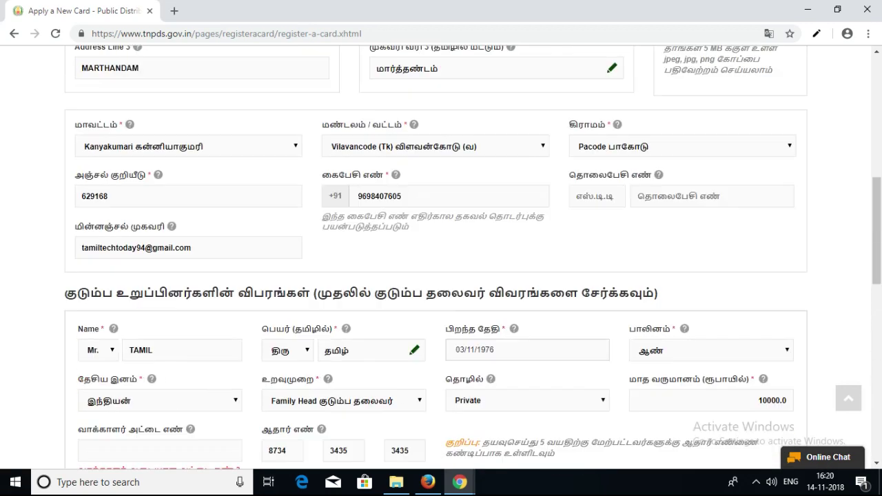
pyautogui.scroll(7, 441, 255)
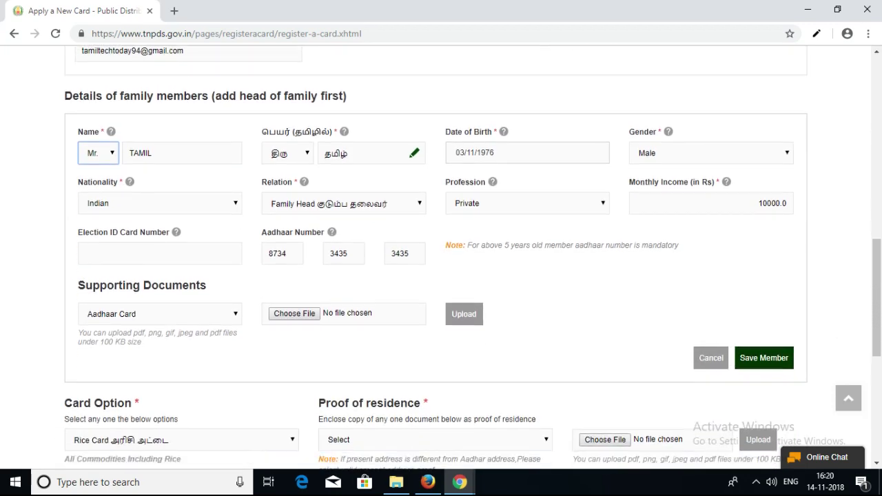
# - Switch the smart card application page to Tamil using the தமிழ் header button
pyautogui.scroll(-2, 441, 248)
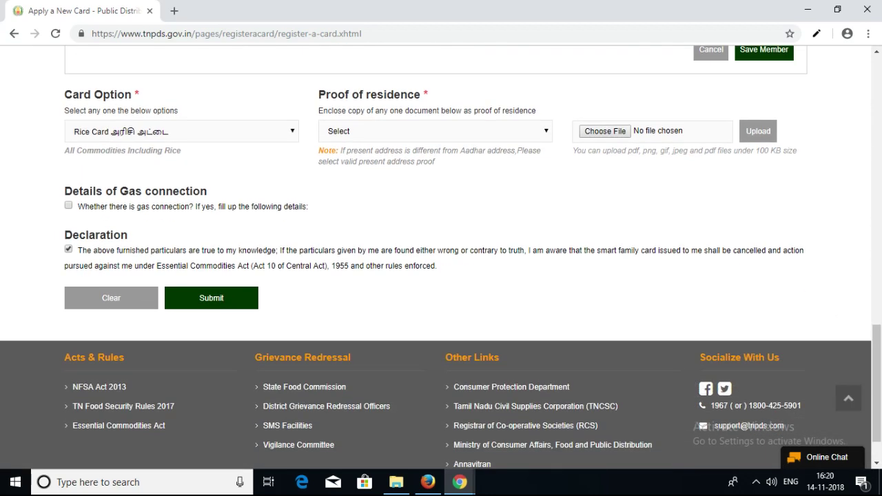
pyautogui.scroll(8, 441, 256)
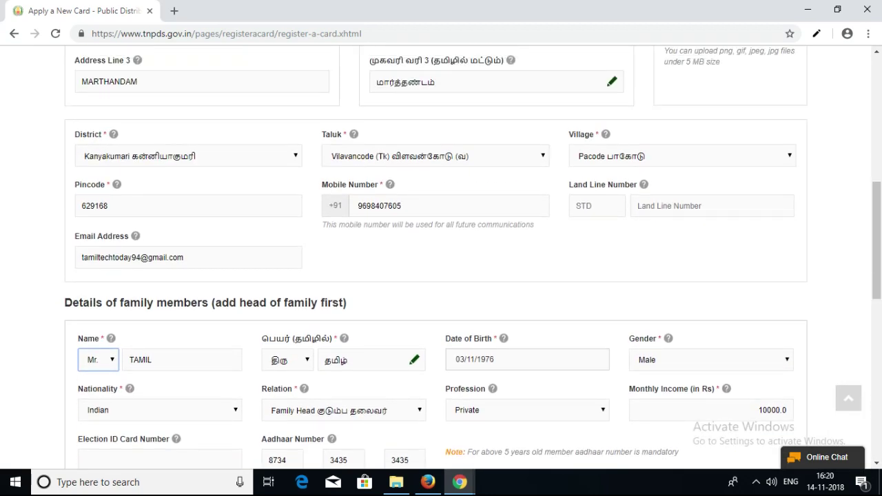
pyautogui.scroll(6, 441, 256)
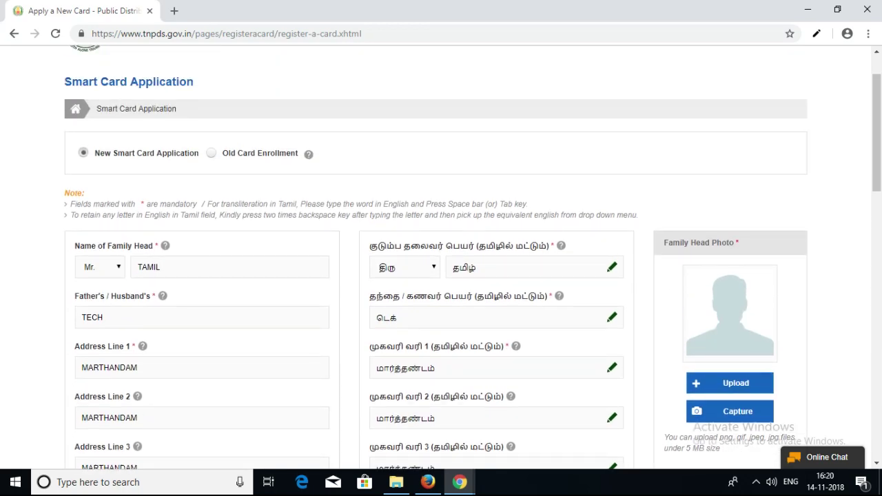
pyautogui.scroll(1, 441, 256)
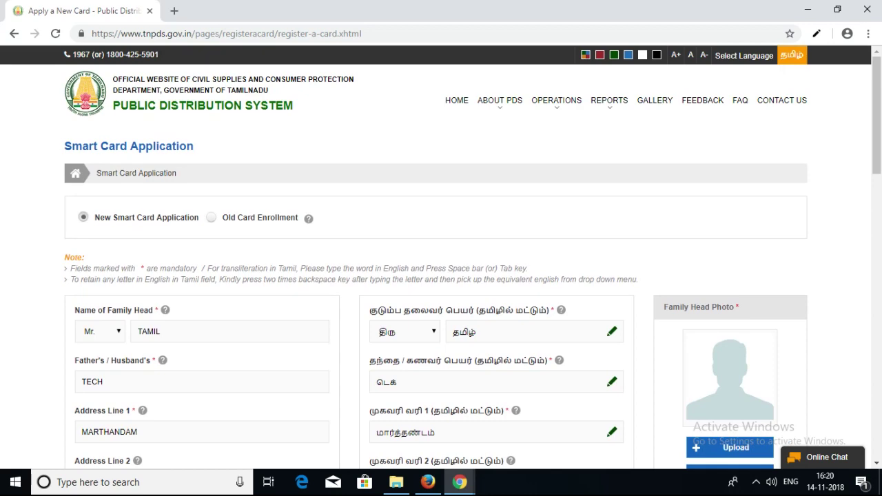
pyautogui.click(792, 55)
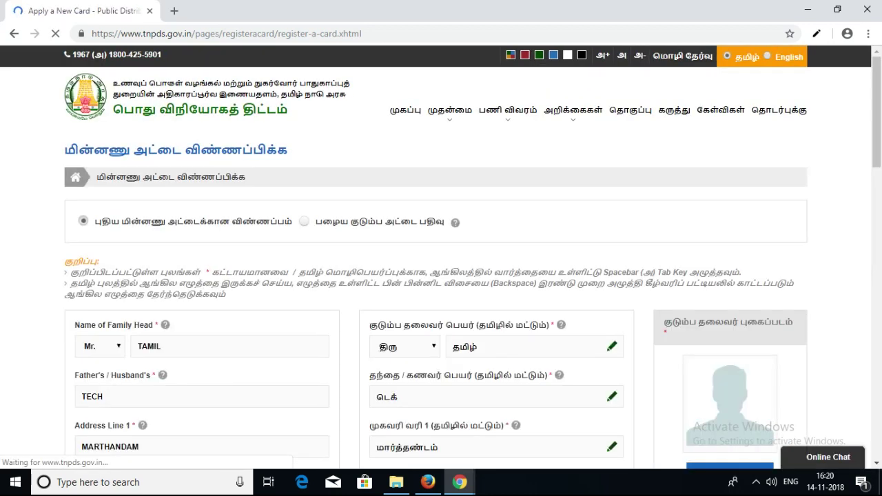
pyautogui.scroll(-5, 441, 260)
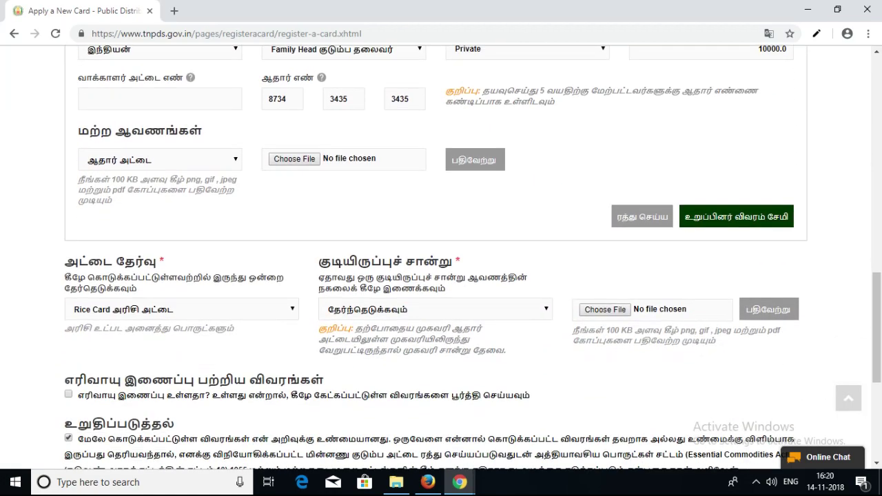
pyautogui.scroll(9, 441, 261)
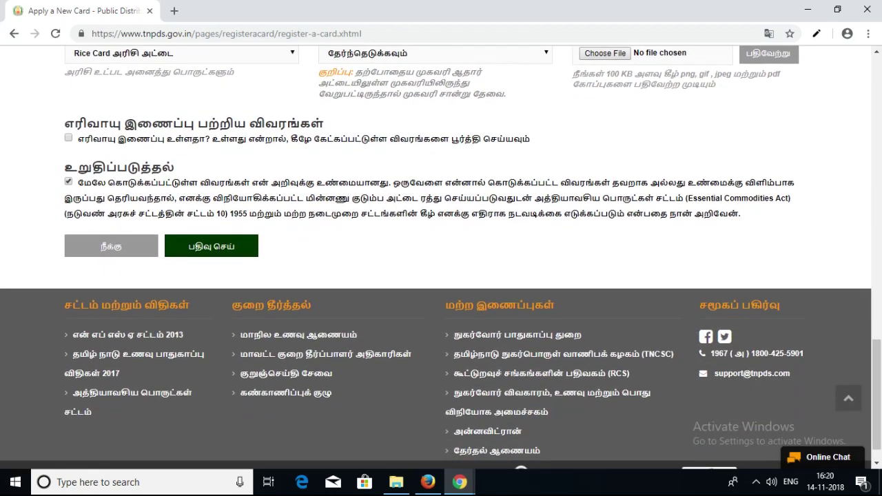
pyautogui.scroll(6, 441, 260)
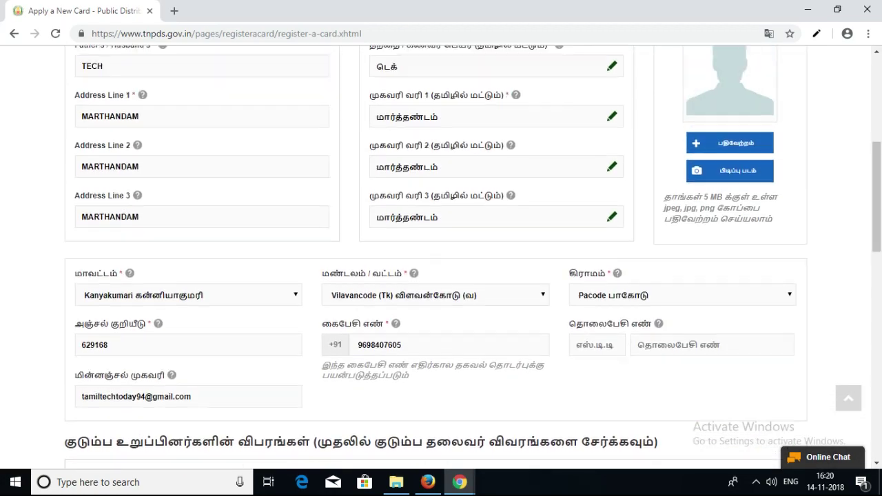
pyautogui.scroll(1, 441, 261)
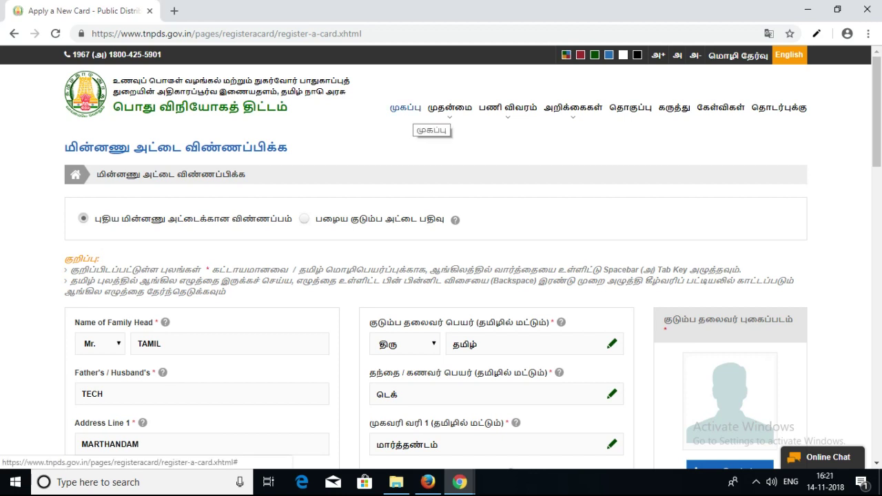
# - Go to the home page and open Smart Card Application Status
pyautogui.click(405, 107)
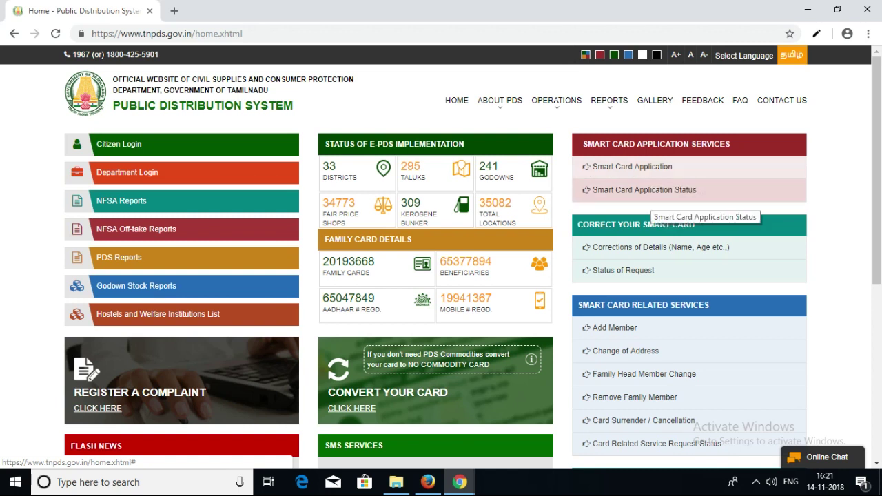
pyautogui.click(659, 190)
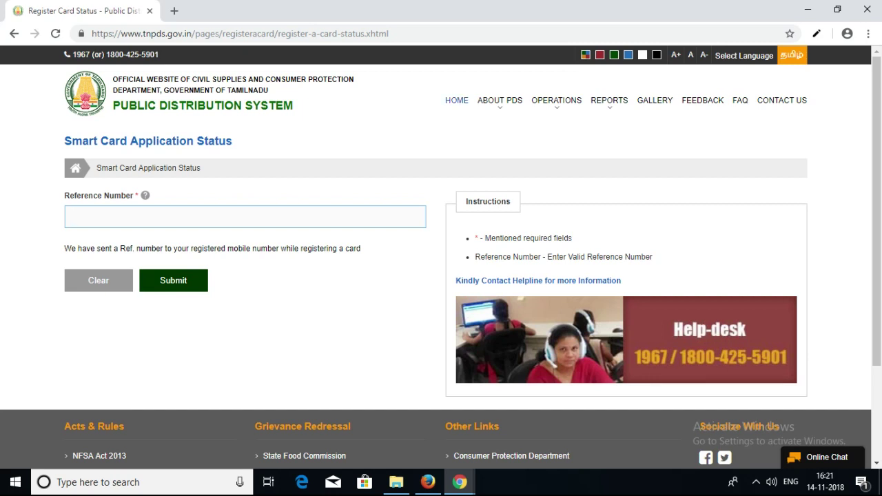
# - Return to the TNPDS home page via HOME in the top navigation
pyautogui.click(456, 100)
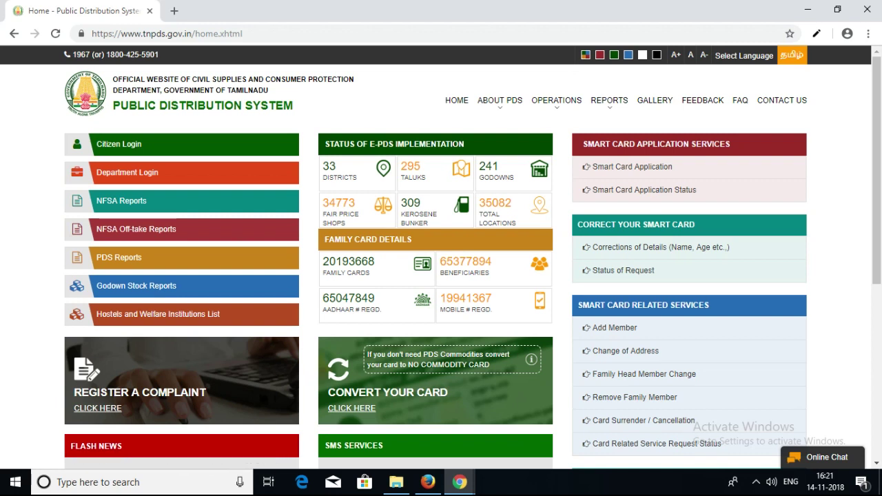
pyautogui.click(755, 481)
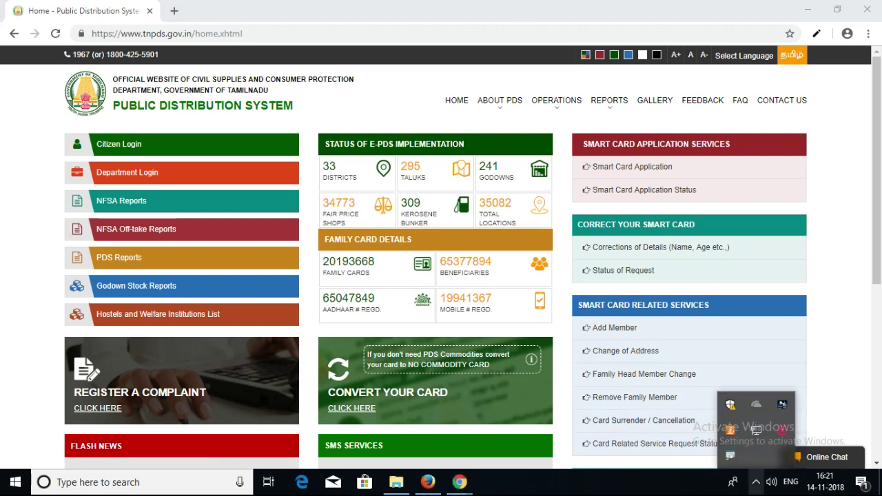
pyautogui.click(756, 482)
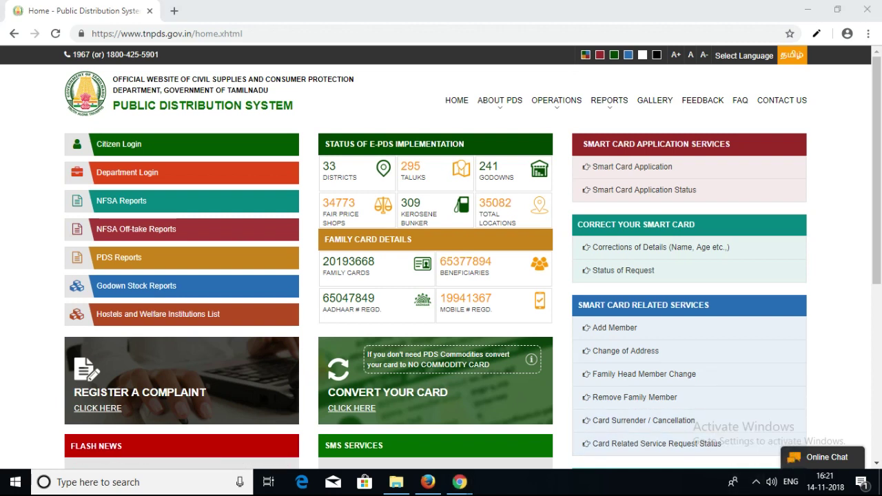